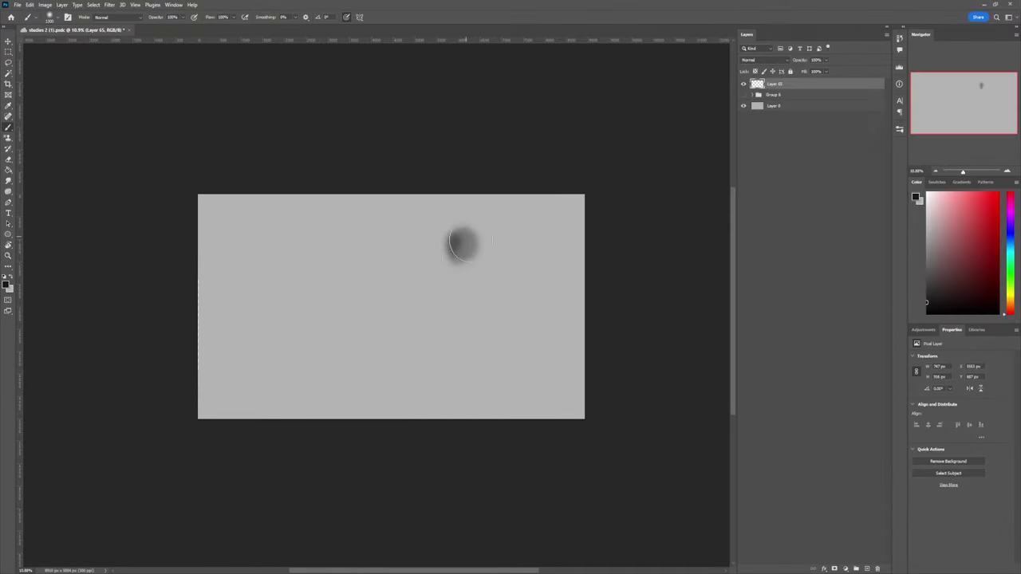
Step: Paint the figure's soft outstretched arm, gripping hand and the sword handle, adjusting the brush size between strokes
mouse_move(445, 269)
left_mouse_down()
mouse_move(470, 277)
mouse_move(452, 271)
mouse_move(420, 306)
mouse_move(370, 319)
left_mouse_up()
key("e")
key("b")
key("bracketleft")
key("bracketleft")
key("bracketleft")
mouse_move(370, 319)
left_mouse_down()
mouse_move(398, 330)
mouse_move(396, 319)
mouse_move(379, 316)
mouse_move(399, 329)
mouse_move(342, 310)
left_mouse_up()
key("bracketleft")
key("bracketright")
key("bracketright")
Step: Sketch the long sword blade running diagonally from the hand to the canvas's lower edge, shading its middle
left_click_drag(391, 332, 549, 396)
left_click_drag(417, 365, 571, 418)
left_click_drag(401, 345, 490, 375)
left_click_drag(437, 348, 477, 366)
Step: Paint the torso and back in dark soft strokes and block in the thighs below the blade
left_click_drag(475, 292, 452, 319)
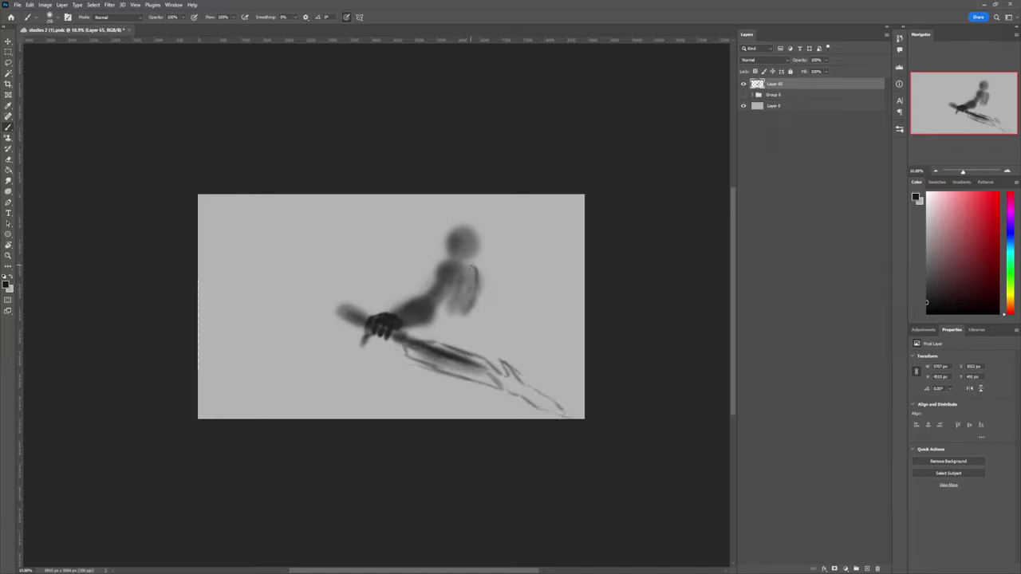
mouse_move(472, 266)
left_mouse_down()
mouse_move(464, 318)
mouse_move(472, 311)
mouse_move(473, 288)
mouse_move(447, 330)
mouse_move(460, 318)
mouse_move(432, 334)
mouse_move(448, 350)
mouse_move(459, 341)
mouse_move(456, 351)
mouse_move(439, 343)
left_mouse_up()
left_click_drag(481, 386, 482, 399)
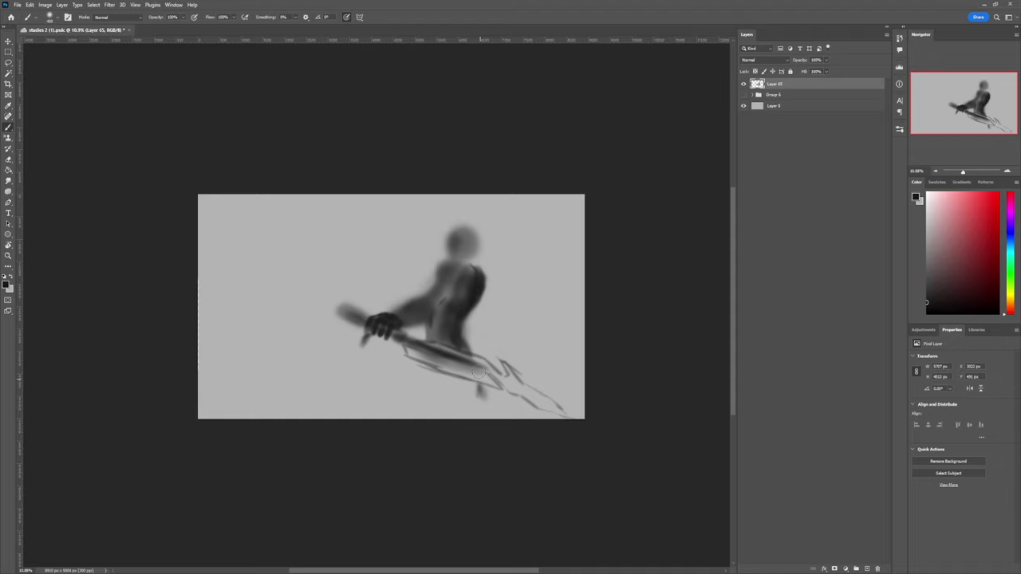
left_click_drag(420, 370, 422, 416)
mouse_move(465, 380)
left_mouse_down()
mouse_move(461, 411)
mouse_move(443, 429)
mouse_move(460, 306)
left_mouse_up()
Step: Lasso the head and torso, reposition and rotate them slightly with Free Transform, and deselect
key("[")
key("[")
key("e")
key("b")
key("l")
key("ctrl+t")
key("Return")
key("ctrl+t")
left_click_drag(455, 262, 461, 263)
key("ctrl+z")
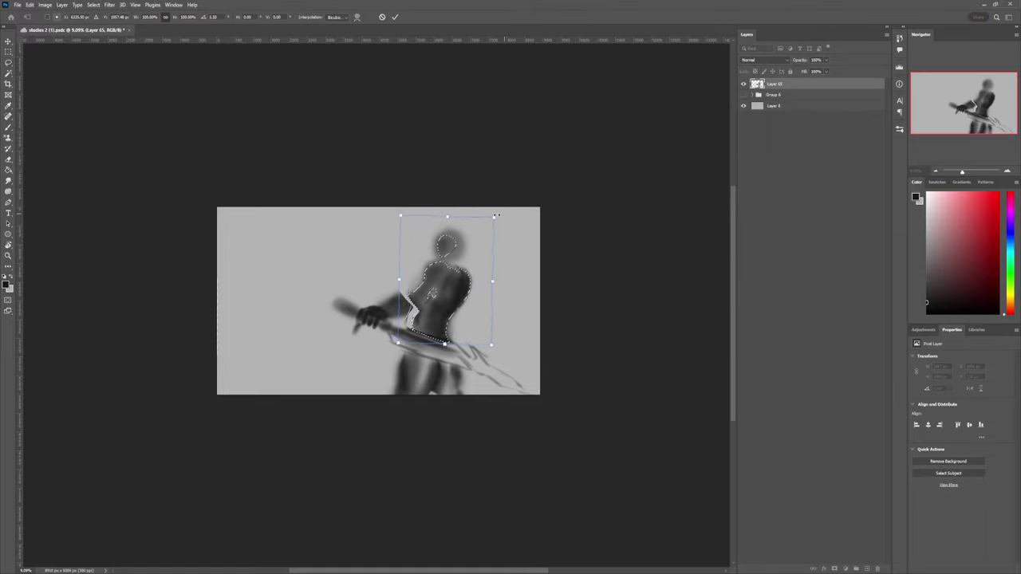
key("Return")
key("ctrl+d")
Step: Darken the outstretched arm near the waist and paint the hanging arm beside the torso
key("b")
mouse_move(412, 294)
left_mouse_down()
mouse_move(399, 306)
mouse_move(410, 302)
left_mouse_up()
mouse_move(463, 279)
left_mouse_down()
mouse_move(461, 335)
mouse_move(465, 303)
left_mouse_up()
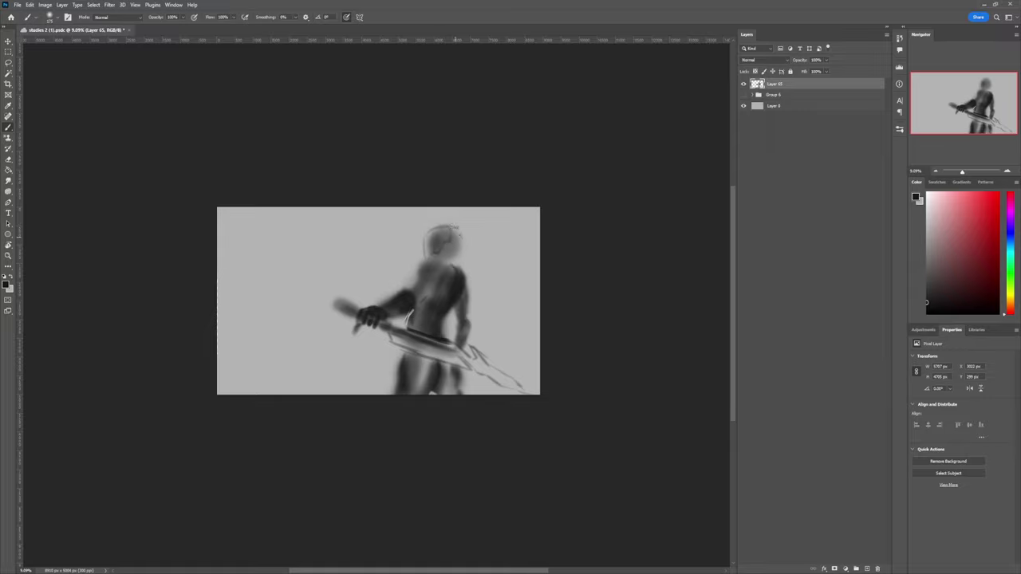
Step: Shift the figure slightly to the left on the canvas with Free Transform
key("ctrl+t")
mouse_move(464, 219)
left_mouse_down()
mouse_move(447, 224)
mouse_move(463, 214)
left_mouse_up()
key("Return")
Step: Sketch the spiky ponytail behind the head and outline the helmet, face and collar
mouse_move(461, 215)
left_mouse_down()
mouse_move(490, 237)
mouse_move(459, 259)
left_mouse_up()
mouse_move(459, 246)
left_mouse_down()
mouse_move(487, 235)
mouse_move(451, 266)
mouse_move(427, 259)
left_mouse_up()
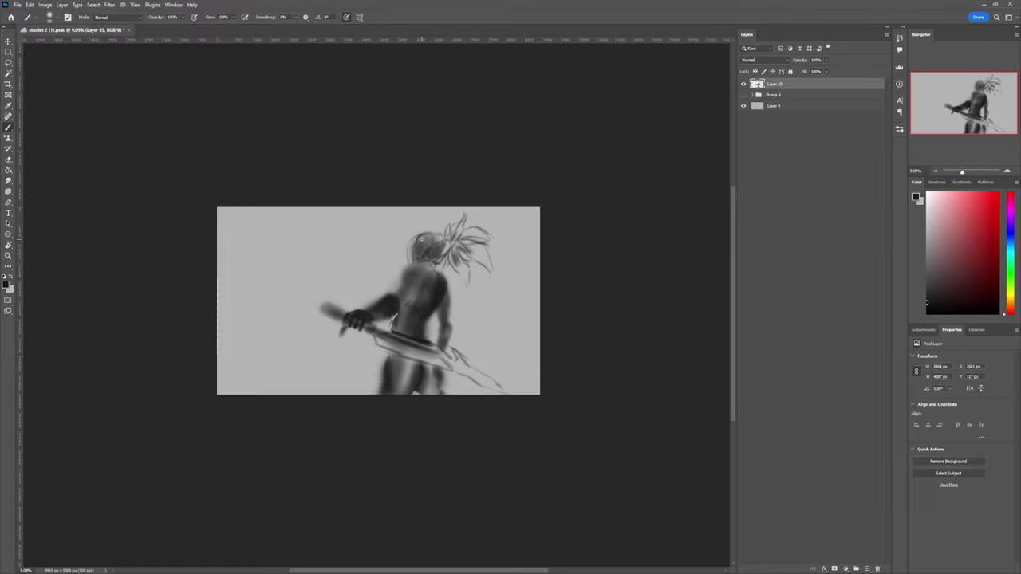
mouse_move(437, 231)
left_mouse_down()
mouse_move(428, 316)
mouse_move(386, 306)
mouse_move(388, 345)
mouse_move(400, 353)
left_mouse_up()
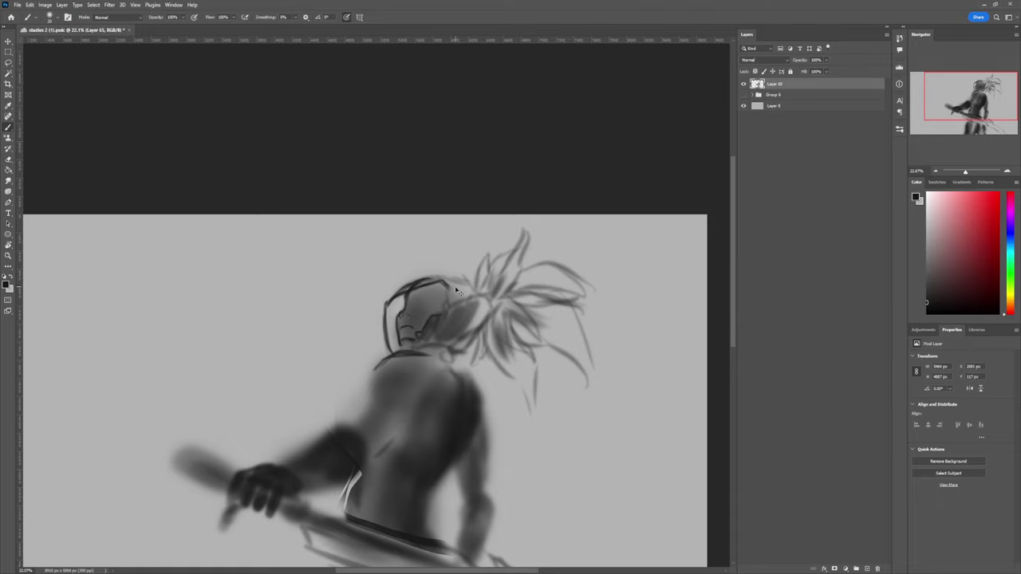
Step: Draw the near eye and its brow inside the helmet, erasing stray marks around the bridge of the nose
scroll(458, 292, "up", 5)
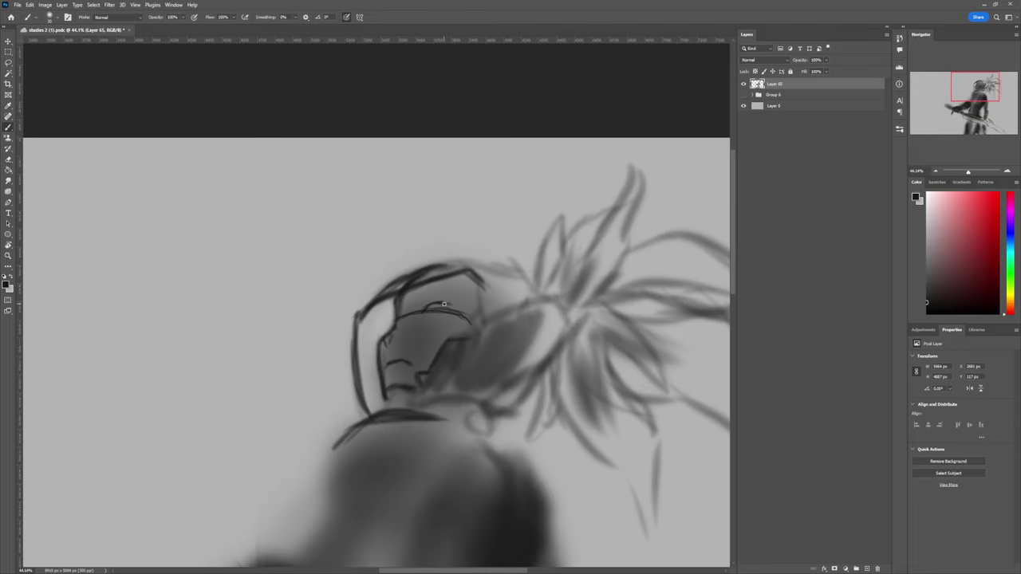
key("e")
key("b")
left_click_drag(426, 314, 464, 296)
key("]")
key("]")
left_click_drag(451, 290, 464, 297)
key("e")
left_click_drag(400, 303, 401, 320)
key("b")
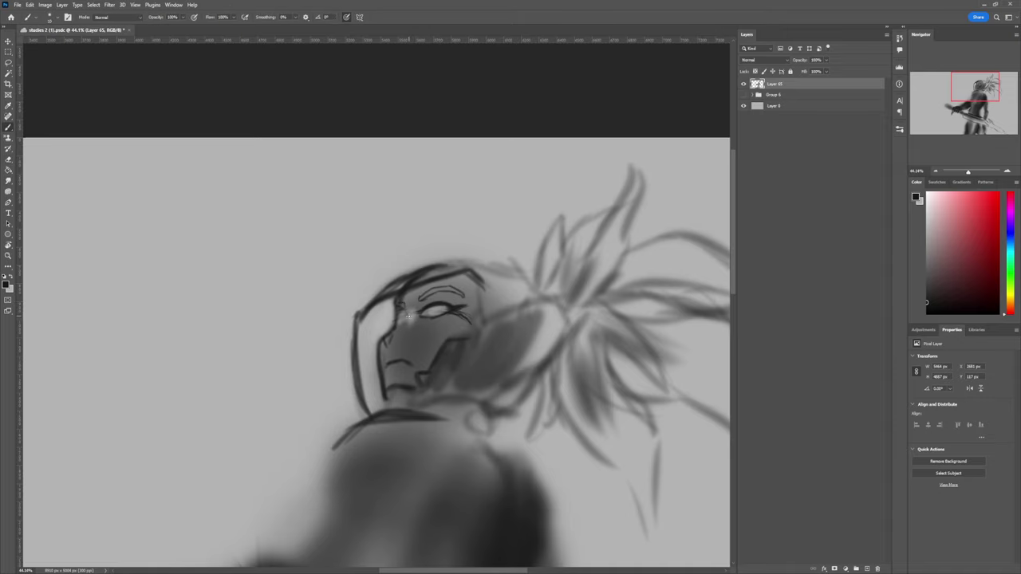
Step: Sketch the nose and the far eye with a smaller brush and rework the near eye's lines
key("[")
key("[")
key("[")
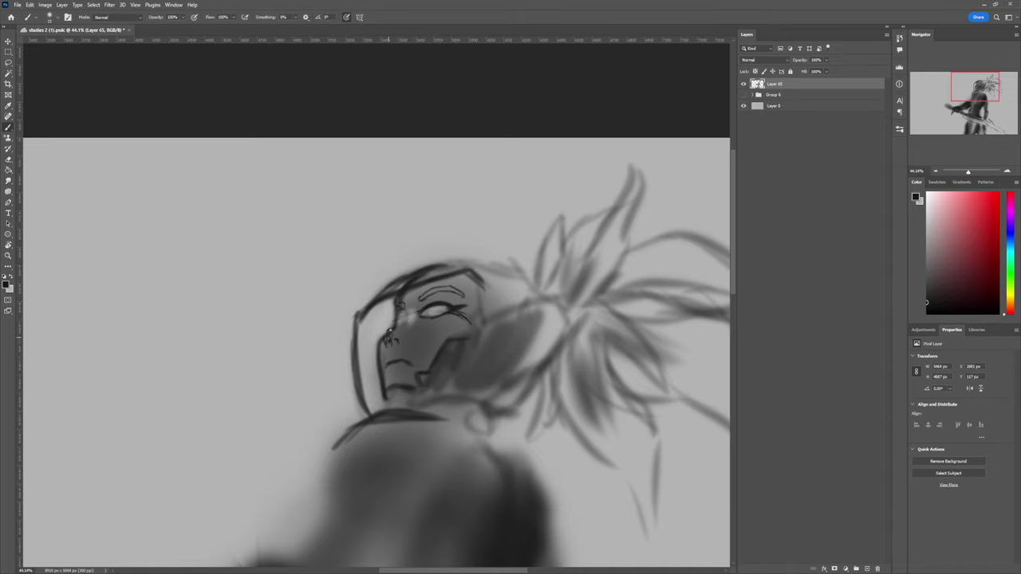
key("e")
key("b")
mouse_move(415, 303)
left_mouse_down()
mouse_move(464, 270)
mouse_move(436, 279)
mouse_move(399, 319)
mouse_move(448, 310)
left_mouse_up()
key("]")
key("]")
mouse_move(401, 327)
left_mouse_down()
mouse_move(387, 337)
mouse_move(375, 321)
mouse_move(482, 323)
left_mouse_up()
key("l")
key("b")
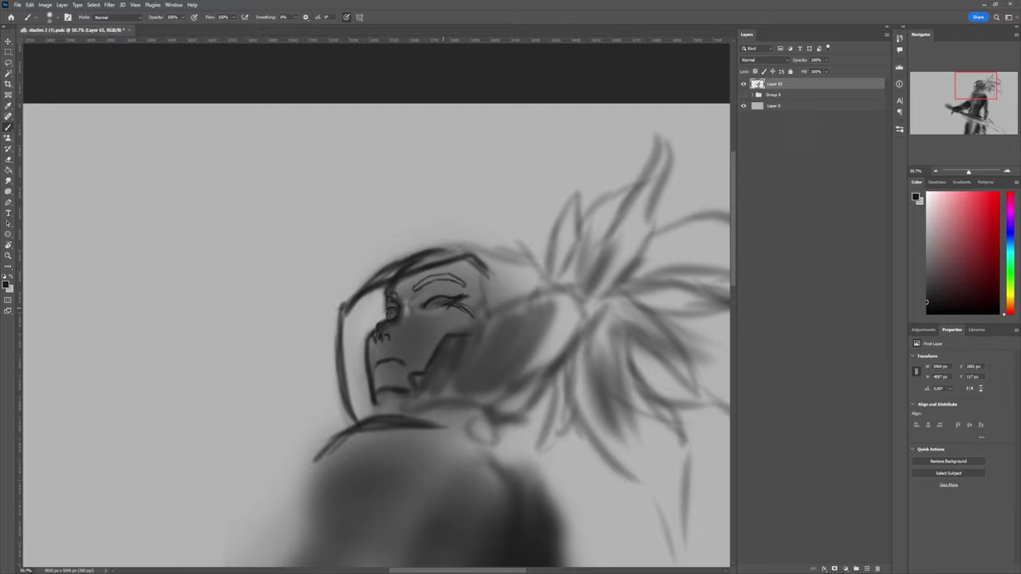
mouse_move(444, 314)
left_mouse_down()
mouse_move(437, 305)
mouse_move(456, 300)
mouse_move(391, 303)
left_mouse_up()
Step: Lasso the head and ponytail, rotate them slightly counterclockwise, and refine their placement with a second Free Transform
key("l")
mouse_move(389, 346)
left_mouse_down()
mouse_move(622, 282)
mouse_move(395, 347)
left_mouse_up()
key("ctrl+t")
left_click_drag(592, 261, 585, 251)
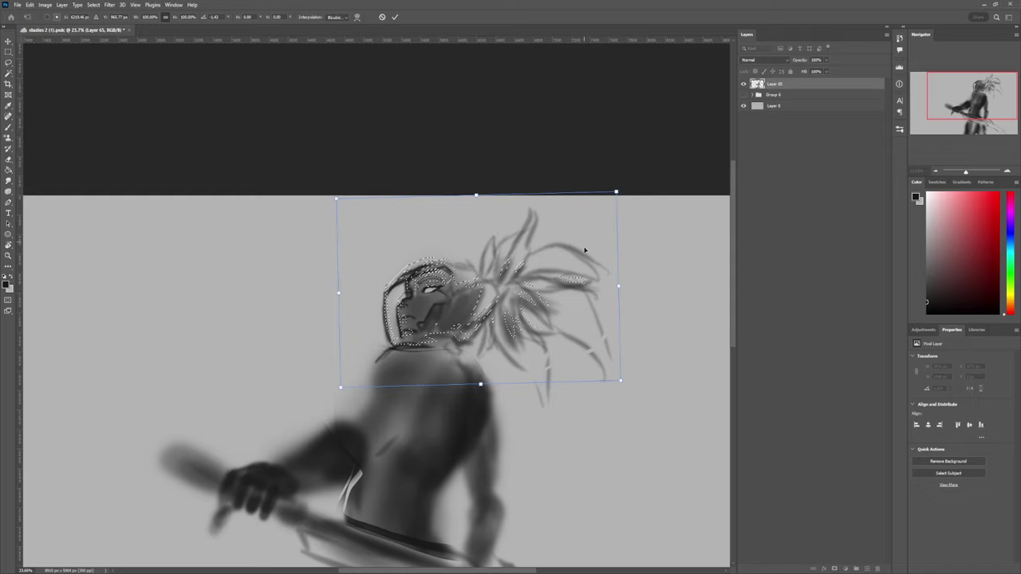
key("Return")
mouse_move(400, 336)
left_mouse_down()
mouse_move(436, 272)
mouse_move(401, 335)
left_mouse_up()
key("ctrl+t")
left_click_drag(427, 307, 458, 302)
key("Return")
key("ctrl+d")
Step: Draw the collar and shoulder armor outlines and the panel lines down the outstretched upper arm
key("b")
left_click_drag(380, 280, 451, 258)
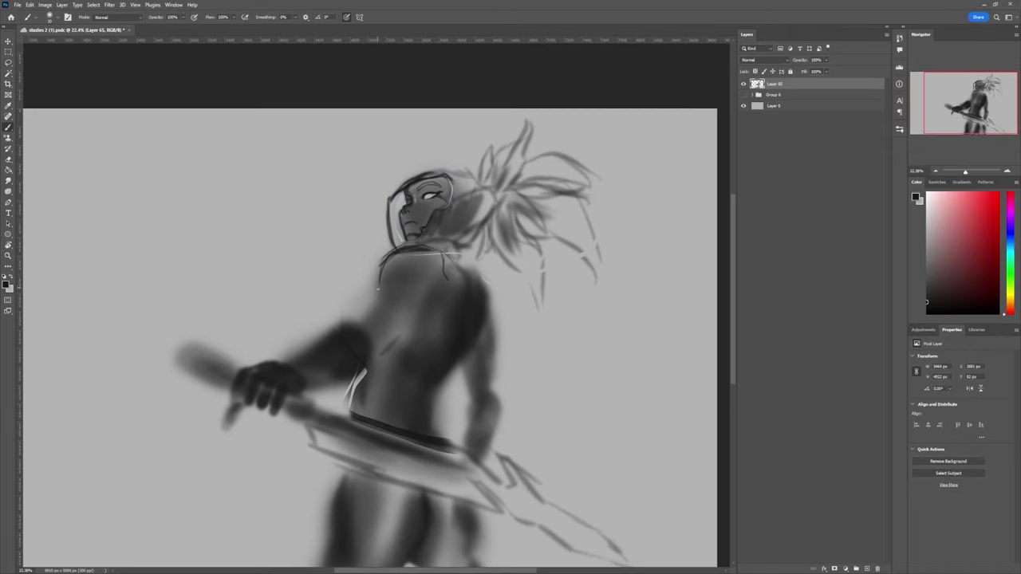
left_click_drag(420, 299, 384, 352)
left_click_drag(384, 291, 357, 323)
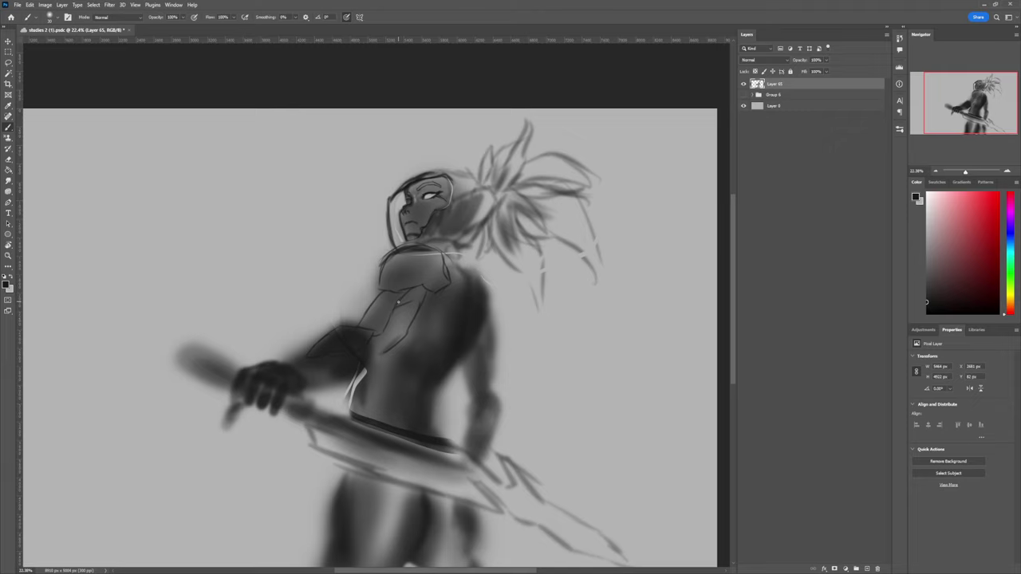
Step: Undo the last thigh strokes and redraw the contour and strap lines on both thighs with a smaller brush
scroll(359, 353, "down", 3)
scroll(400, 441, "up", 2)
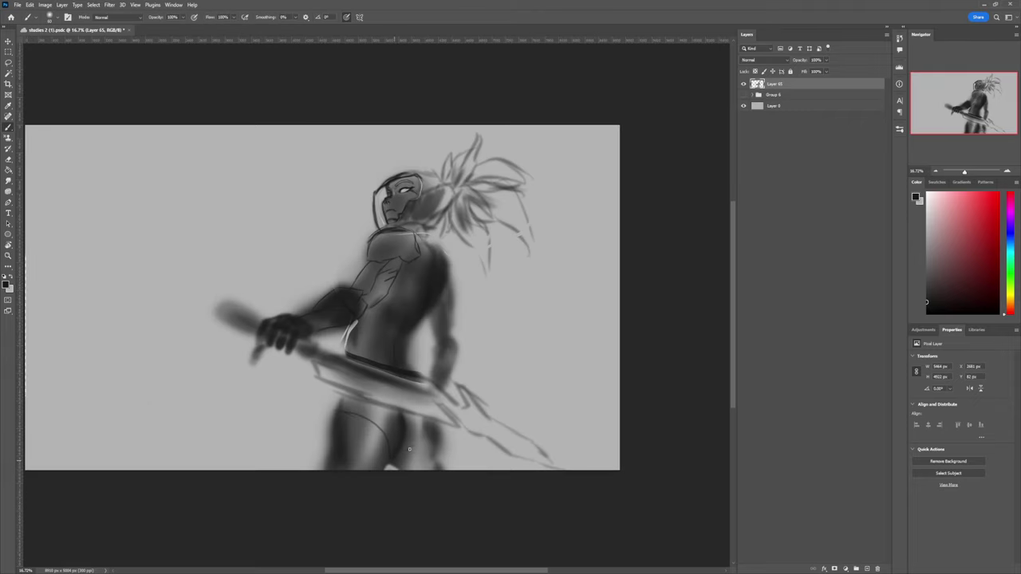
key("ctrl+z")
key("ctrl+z")
key("ctrl+z")
key("bracketleft")
key("bracketleft")
key("bracketleft")
mouse_move(346, 421)
left_mouse_down()
mouse_move(385, 460)
mouse_move(339, 406)
mouse_move(385, 423)
left_mouse_up()
left_click_drag(395, 457, 440, 451)
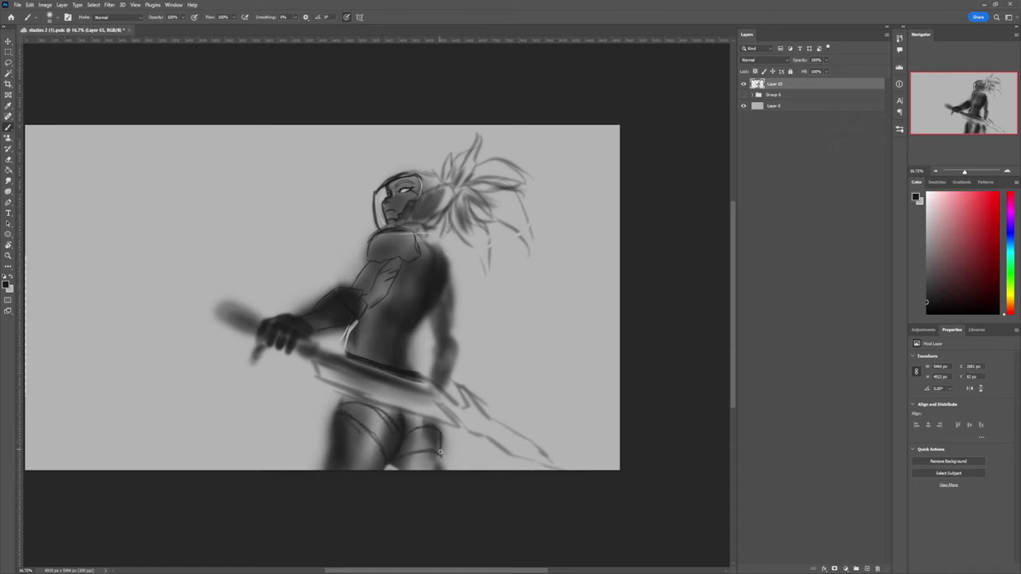
left_click_drag(327, 444, 329, 422)
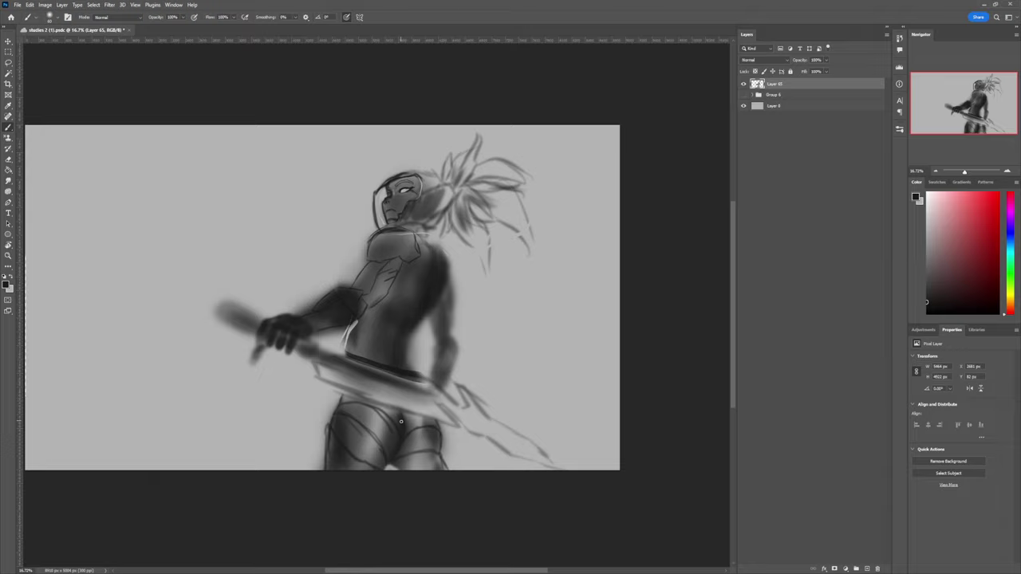
Step: Lasso the hips and thighs, scale them up slightly with Free Transform, and deselect
key("z")
mouse_move(460, 452)
left_mouse_down()
mouse_move(422, 451)
mouse_move(441, 451)
left_mouse_up()
key("l")
mouse_move(395, 384)
left_mouse_down()
mouse_move(381, 396)
mouse_move(452, 400)
mouse_move(375, 379)
left_mouse_up()
key("ctrl+t")
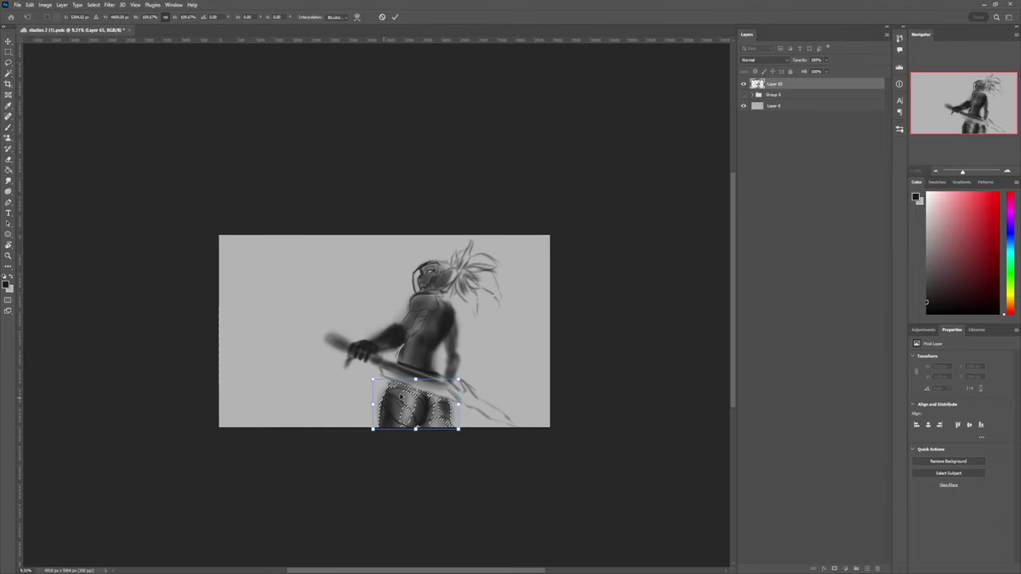
left_click_drag(417, 406, 380, 408)
key("Return")
key("ctrl+d")
Step: Refine the torso by erasing highlights on the back and painting darker contours around the shoulder blade and waist
key("b")
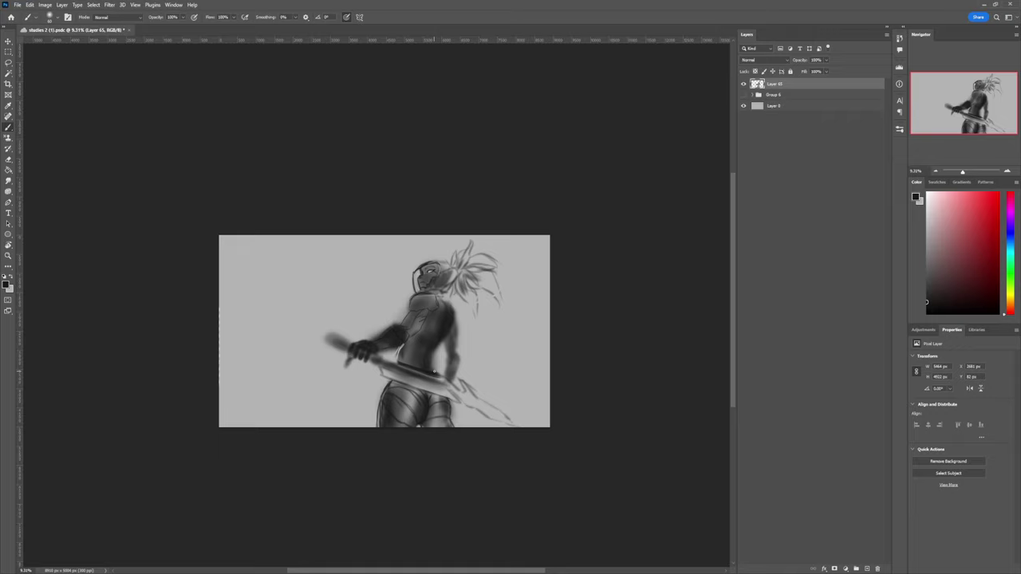
key("e")
mouse_move(434, 371)
left_mouse_down()
mouse_move(439, 343)
mouse_move(426, 327)
mouse_move(447, 320)
left_mouse_up()
key("b")
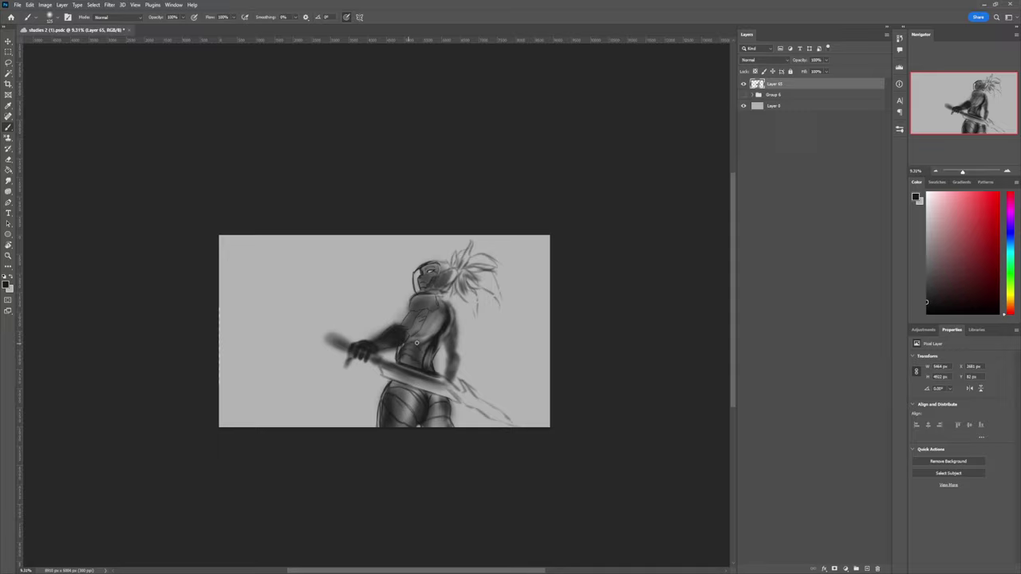
key("h")
key("h")
key("e")
mouse_move(408, 323)
left_mouse_down()
mouse_move(355, 363)
mouse_move(421, 363)
left_mouse_up()
Step: Add a new layer above the sketch, then reselect Layer 65 and set its opacity to 100%
key("z")
key("ctrl+shift+alt+n")
left_click(789, 94)
left_click_drag(806, 60, 794, 60)
type("100")
key("Return")
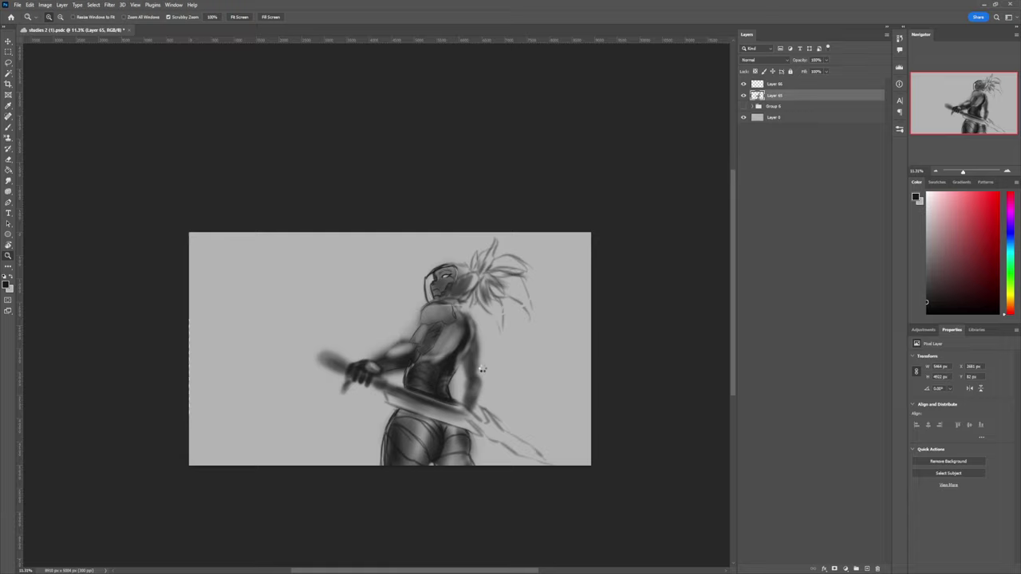
Step: Mirror the canvas horizontally and rotate the lassoed sword blade slightly with Free Transform
key("h")
left_click_drag(482, 369, 426, 255)
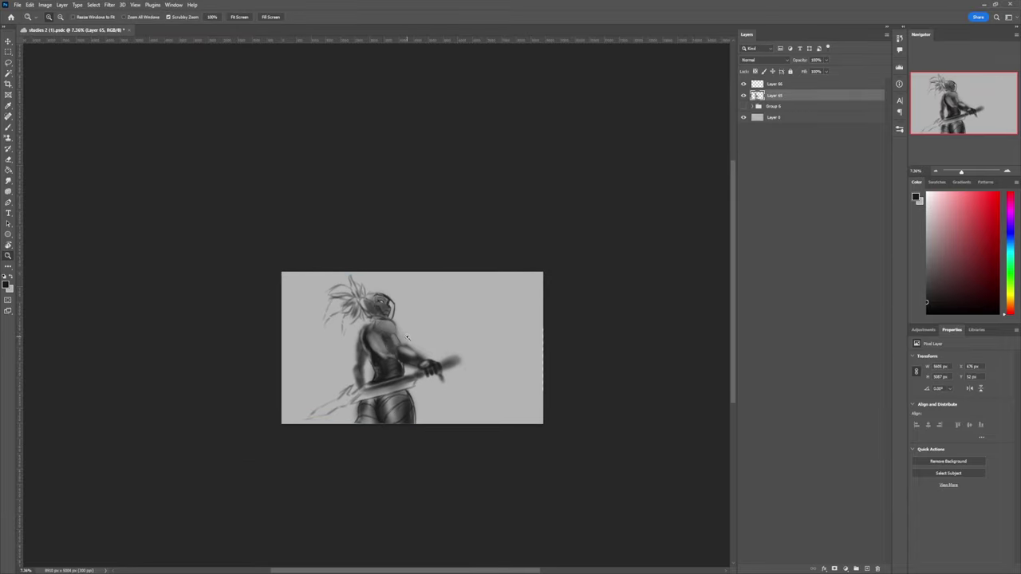
key("l")
mouse_move(426, 372)
left_mouse_down()
mouse_move(295, 419)
mouse_move(426, 373)
left_mouse_up()
key("ctrl+t")
left_click_drag(433, 421, 391, 414)
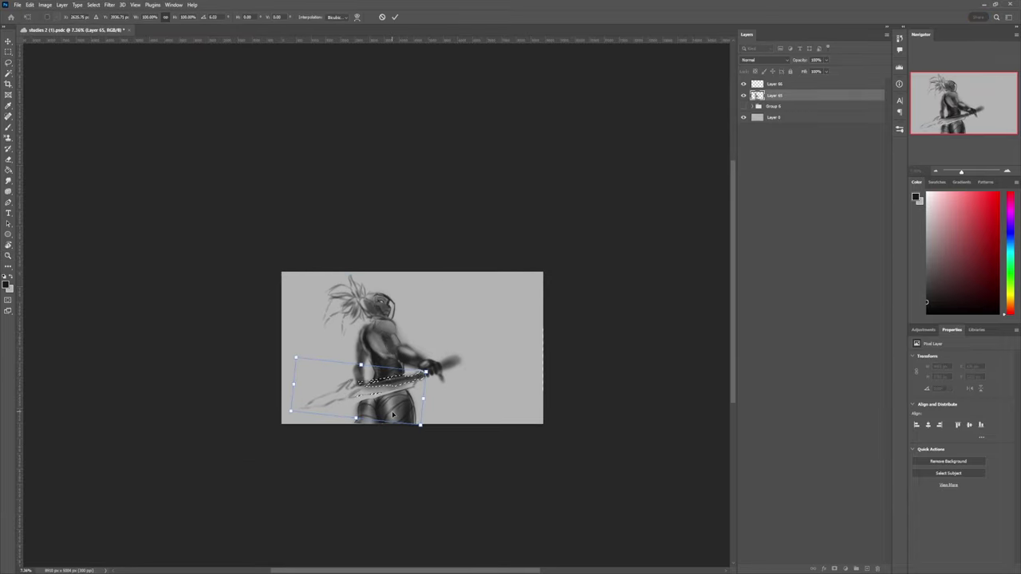
key("Return")
key("ctrl+d")
Step: Erase the shading inside the sword blade and redraw its edges with sharper dark lines
key("b")
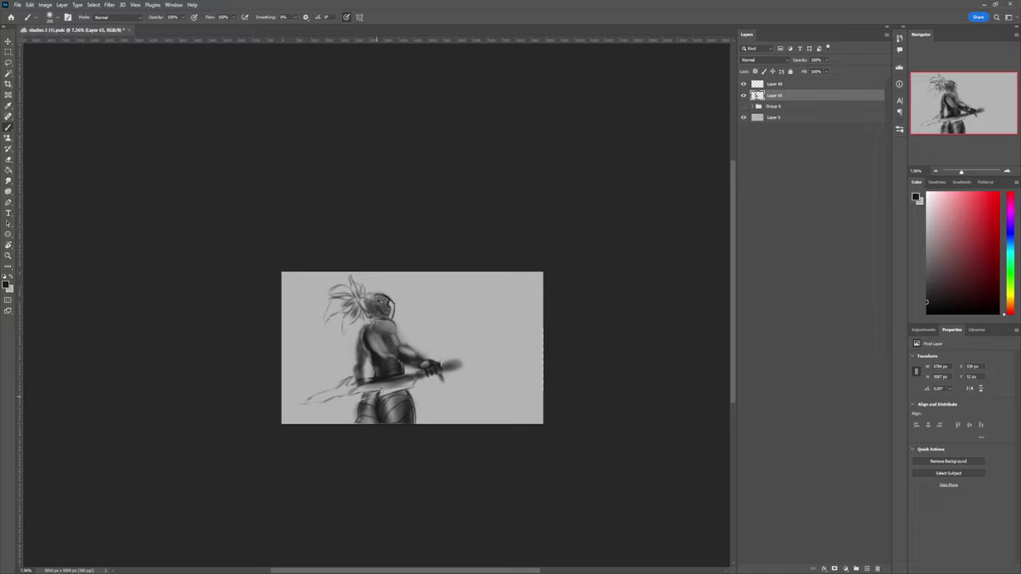
key("e")
mouse_move(390, 378)
left_mouse_down()
mouse_move(409, 377)
mouse_move(308, 402)
left_mouse_up()
key("b")
key("e")
key("b")
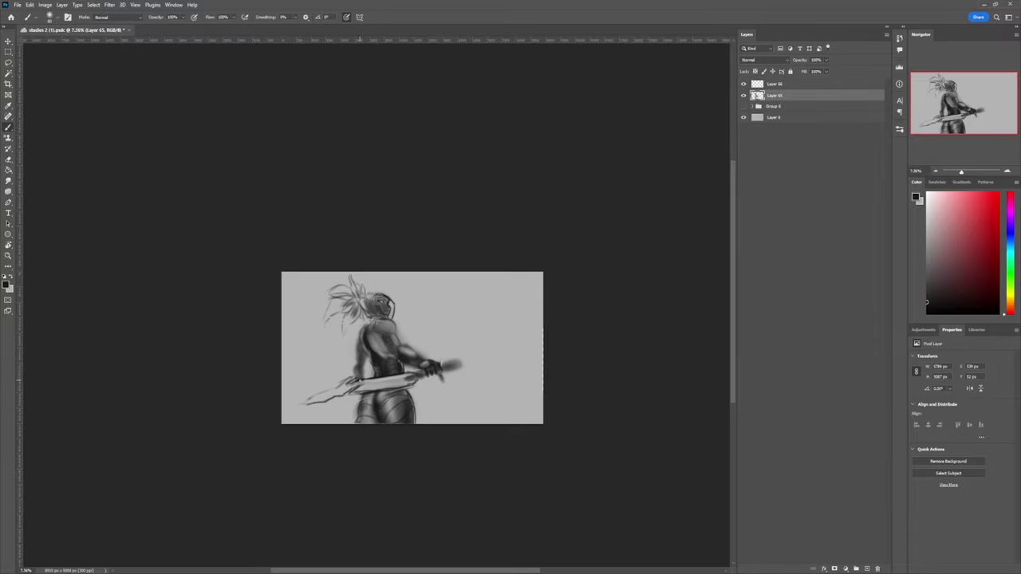
Step: Lasso the blade, enlarge and distort it so its tip reaches the canvas's lower-left corner, and deselect
key("z")
mouse_move(399, 394)
left_mouse_down()
mouse_move(374, 399)
mouse_move(430, 411)
mouse_move(414, 410)
mouse_move(457, 383)
left_mouse_up()
key("l")
key("ctrl+t")
left_click_drag(319, 440, 278, 467)
left_click_drag(294, 394, 298, 391)
left_click_drag(440, 383, 443, 380)
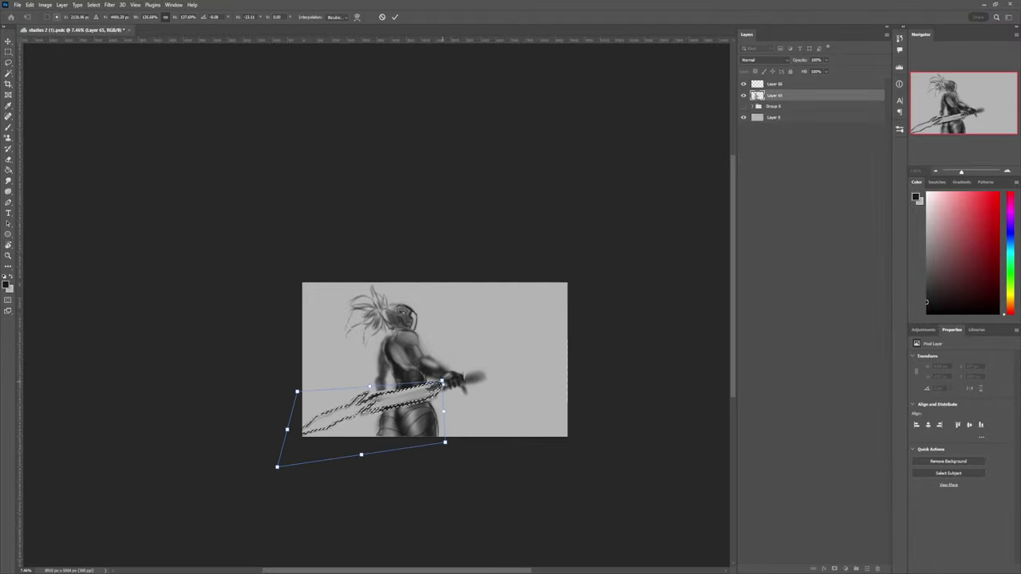
key("Return")
key("z")
mouse_move(410, 415)
left_mouse_down()
mouse_move(391, 416)
mouse_move(479, 406)
left_mouse_up()
key("ctrl+t")
key("Return")
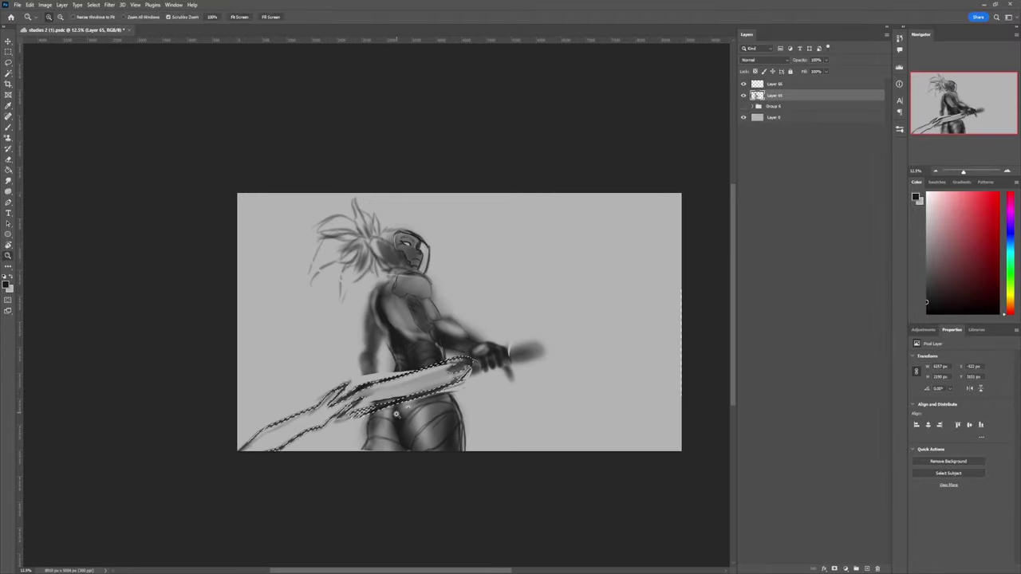
key("ctrl+d")
Step: Touch up the strokes where the hanging hand meets the blade and lasso the hips and thighs
key("b")
left_click_drag(369, 378, 379, 372)
key("z")
left_click_drag(351, 407, 335, 407)
key("l")
mouse_move(443, 386)
left_mouse_down()
mouse_move(444, 421)
mouse_move(355, 424)
left_mouse_up()
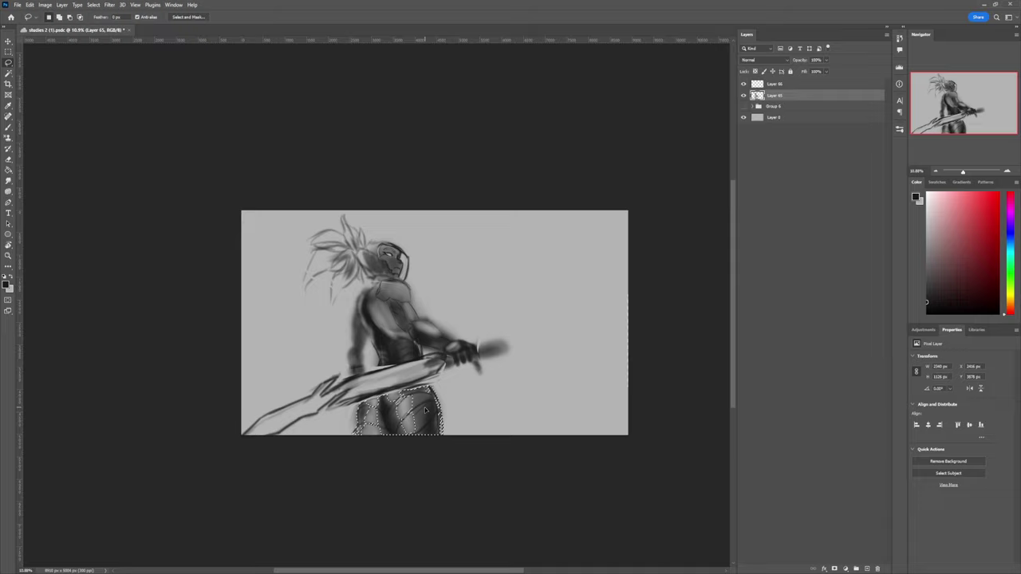
Step: Darken the area behind the neck beneath the ponytail with the brush
key("z")
left_click_drag(480, 381, 458, 380)
scroll(394, 349, "up", 2)
key("b")
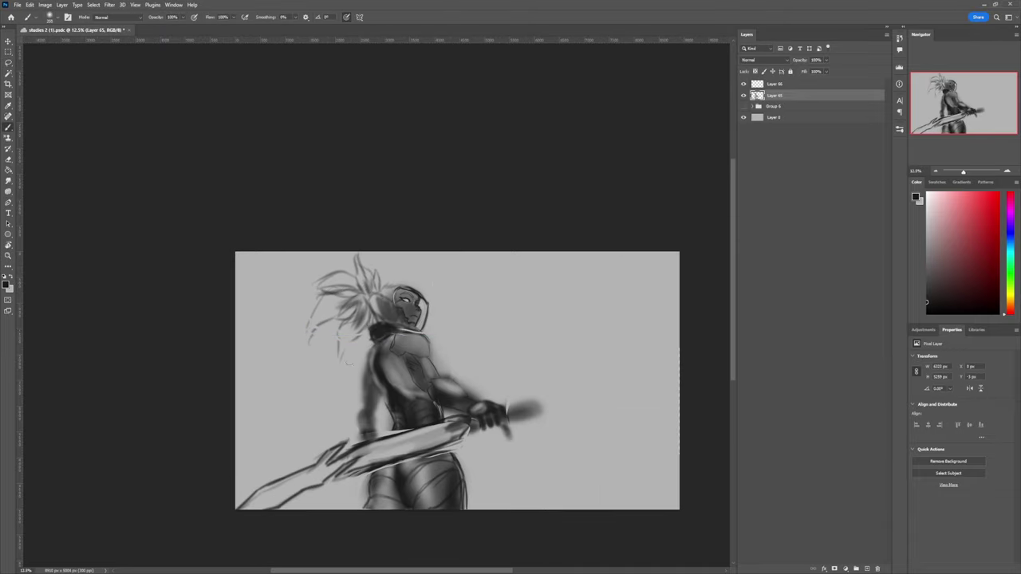
key("z")
scroll(413, 410, "down", 3)
left_click_drag(455, 359, 478, 359)
key("b")
key("z")
left_click_drag(415, 414, 395, 415)
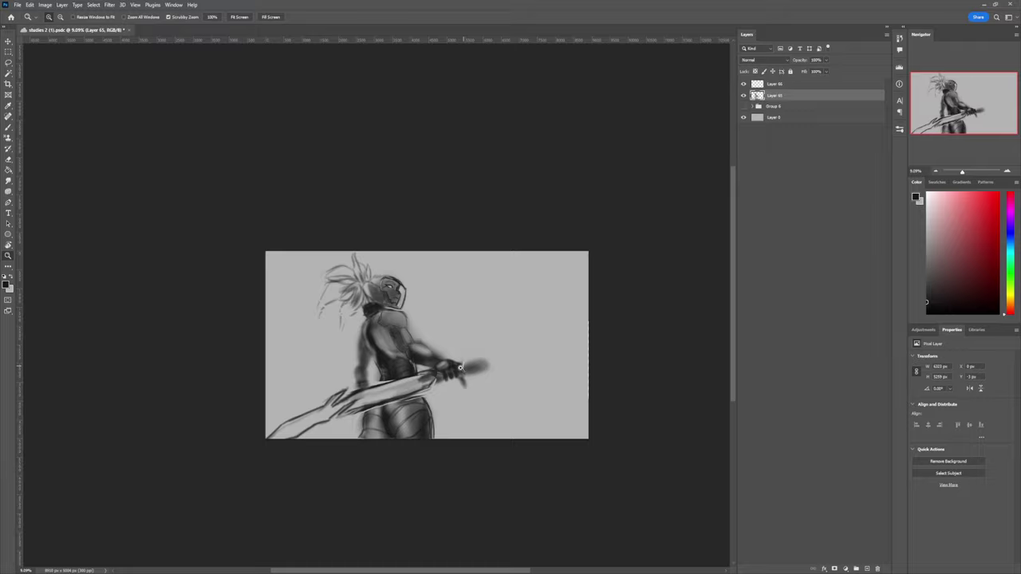
Step: Lower the opacity of the sketch Layer 65 and add a new layer above it for line art
left_click_drag(522, 339, 498, 339)
left_click_drag(800, 61, 765, 61)
left_click(866, 569)
left_click_drag(488, 346, 476, 345)
scroll(476, 345, "up", 3)
Step: Ink the contours of the back, waist, hips and thighs with dark brush lines over the faded sketch
key("b")
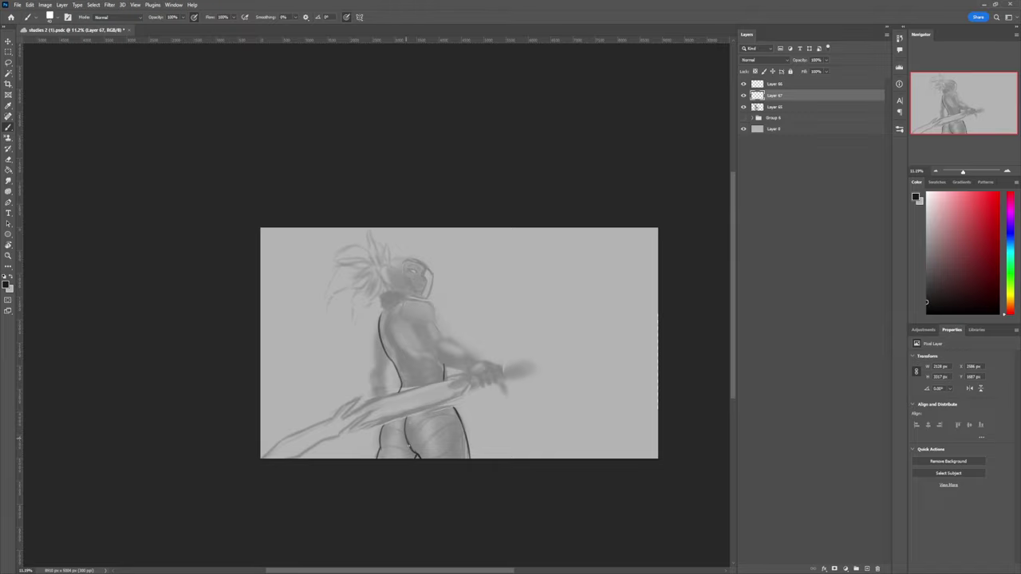
scroll(494, 356, "down", 2)
scroll(419, 418, "up", 3)
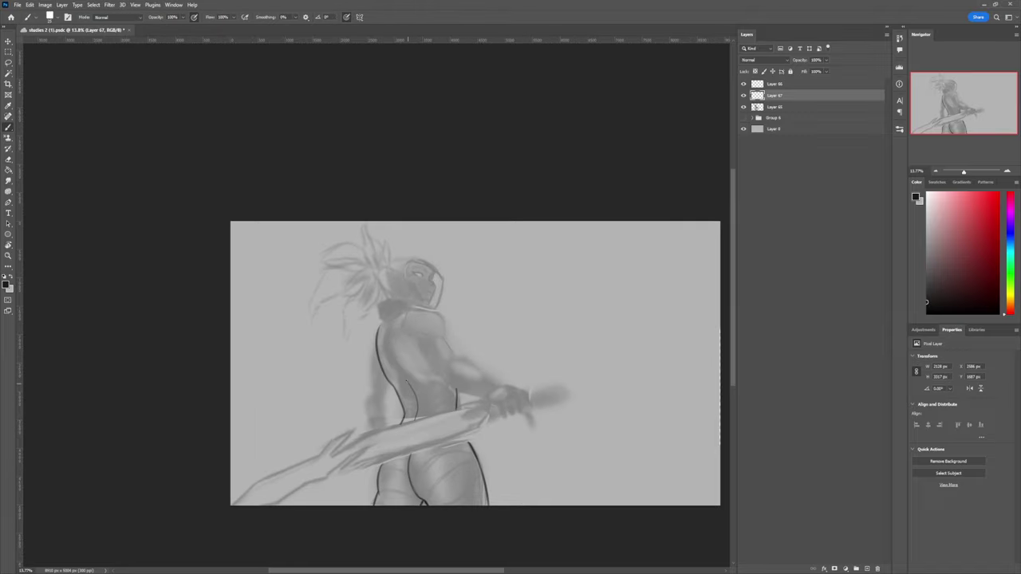
Step: Ink the spine strip and the layered back armor plates, erasing stray parts of the back contour
left_click_drag(397, 373, 402, 398)
key("e")
left_click_drag(375, 346, 400, 387)
key("b")
left_click_drag(416, 389, 387, 394)
left_click_drag(433, 309, 478, 311)
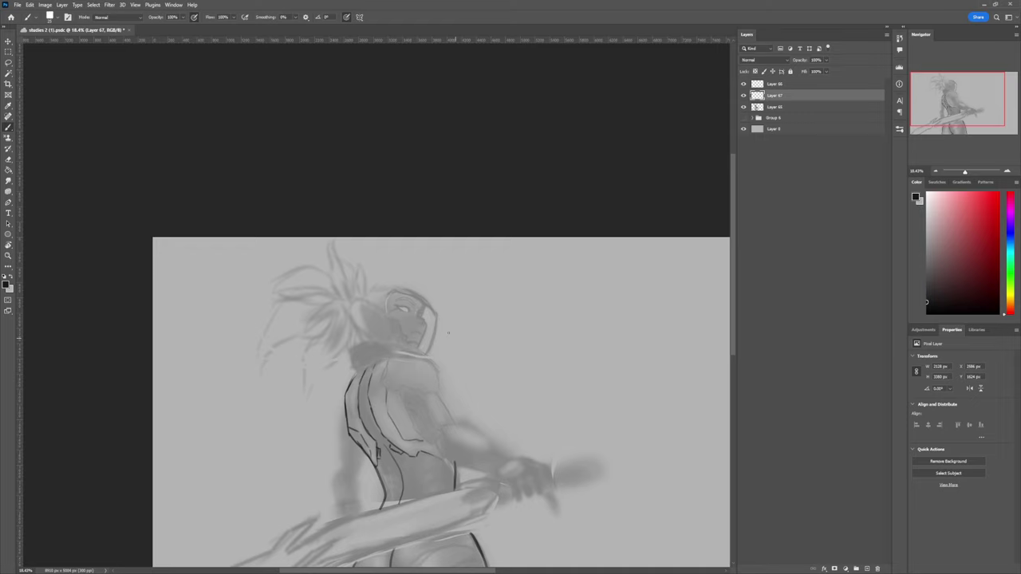
Step: Ink the rounded shoulder pad and the upper arm's outer and inner edges
mouse_move(389, 362)
left_mouse_down()
mouse_move(438, 366)
mouse_move(428, 354)
left_mouse_up()
key("ctrl+z")
left_click_drag(395, 401, 435, 443)
left_click_drag(443, 401, 452, 420)
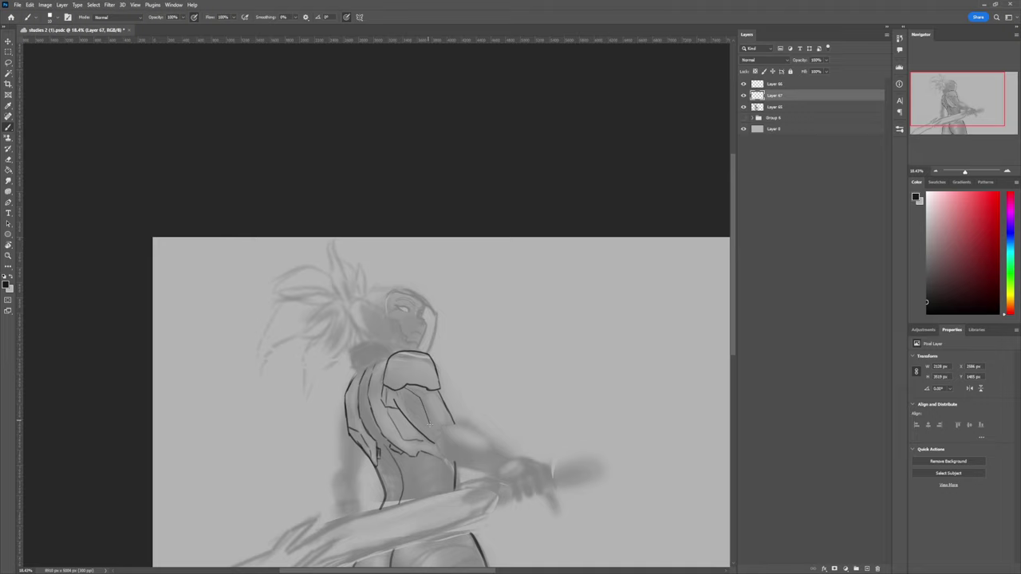
Step: Add and clean up a small rectangular trim on the shoulder pad's lower edge, and draw the pad's inner panel line
scroll(481, 425, "down", 2)
scroll(481, 425, "up", 4)
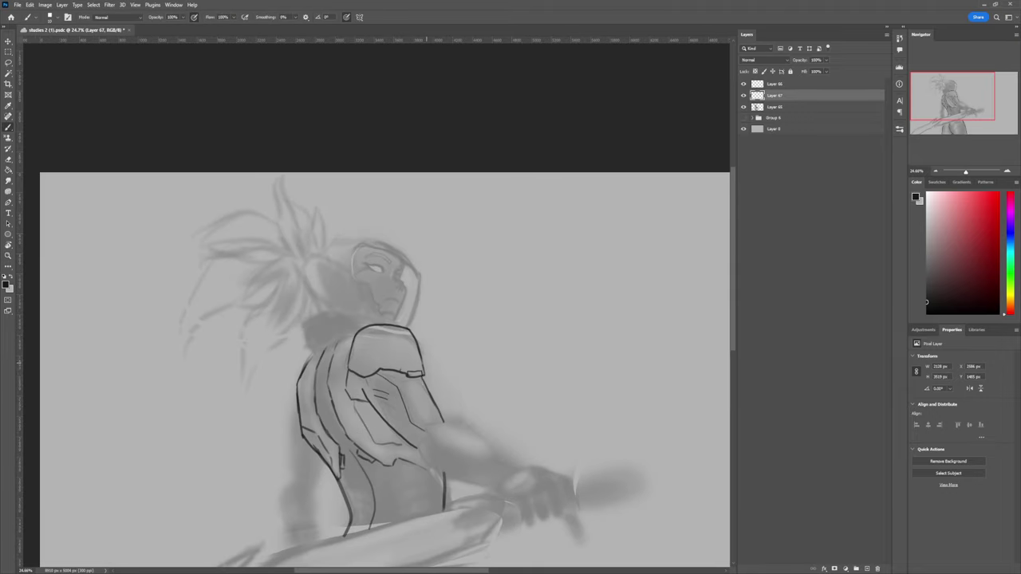
key("e")
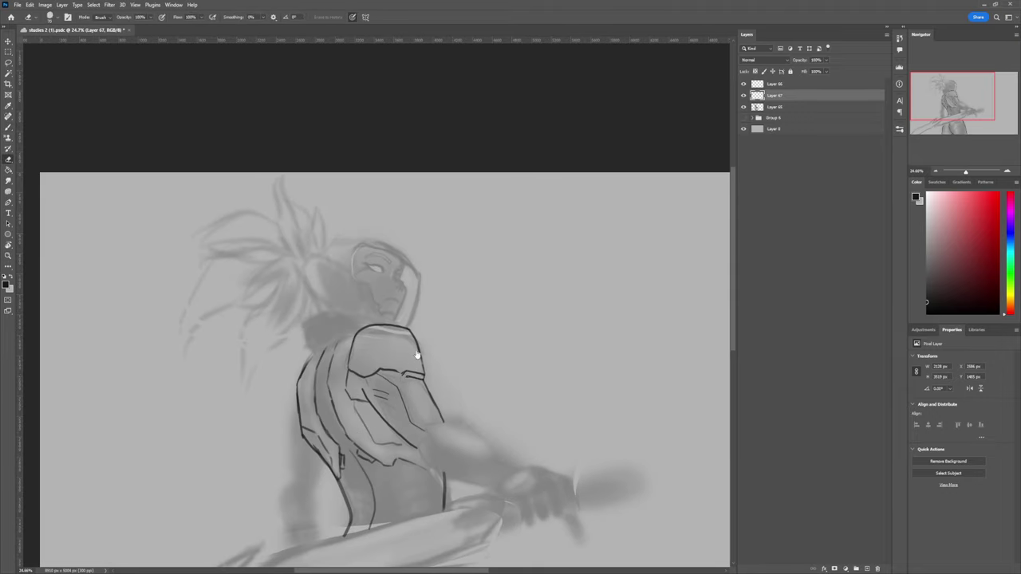
key("b")
left_click_drag(402, 372, 423, 375)
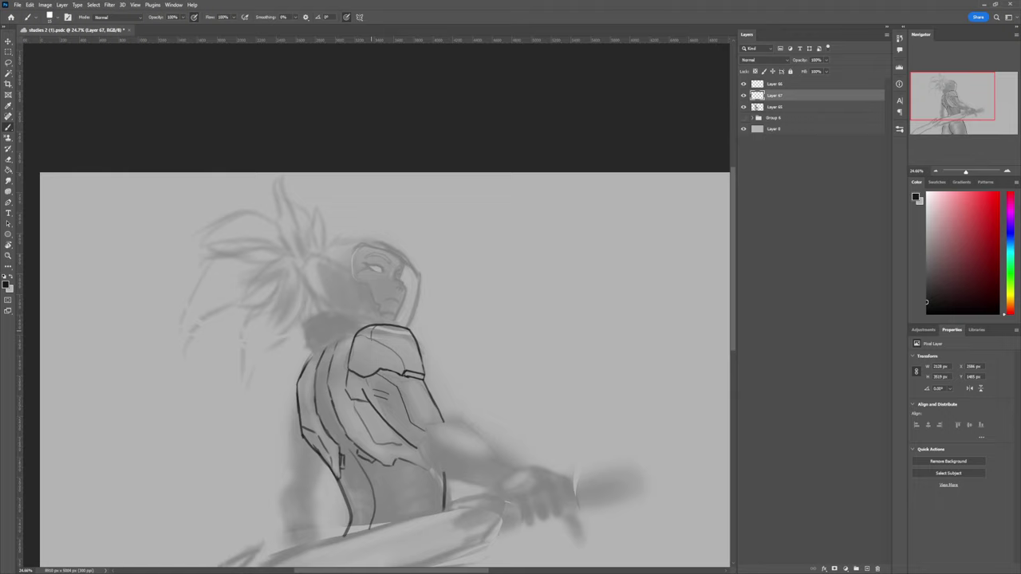
Step: Ink the rounded elbow guard and pointed forearm plates on the sword arm, erasing overlaps at the torso
scroll(320, 373, "down", 2)
scroll(321, 374, "up", 1)
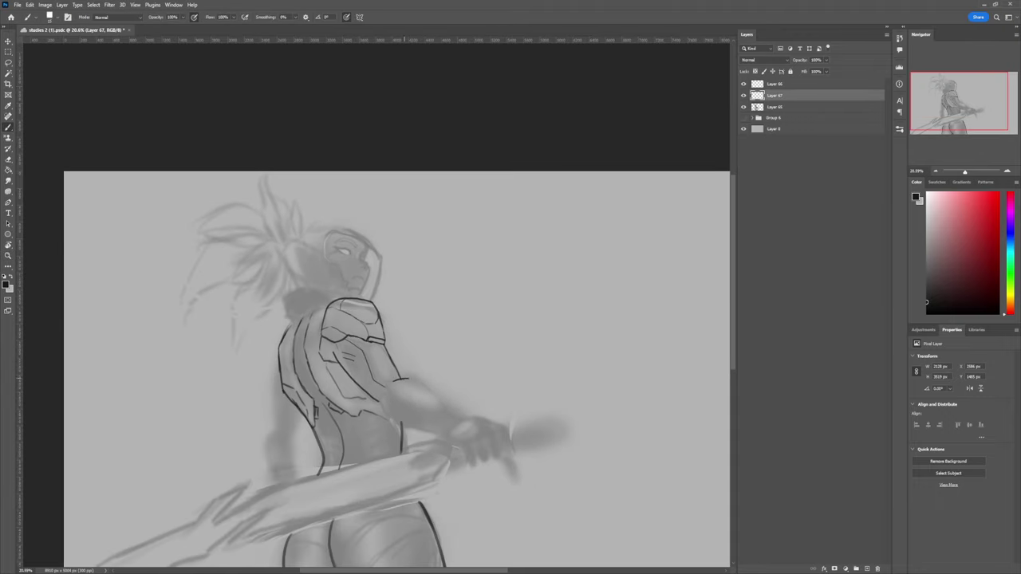
mouse_move(397, 382)
left_mouse_down()
mouse_move(389, 390)
mouse_move(423, 414)
mouse_move(443, 407)
left_mouse_up()
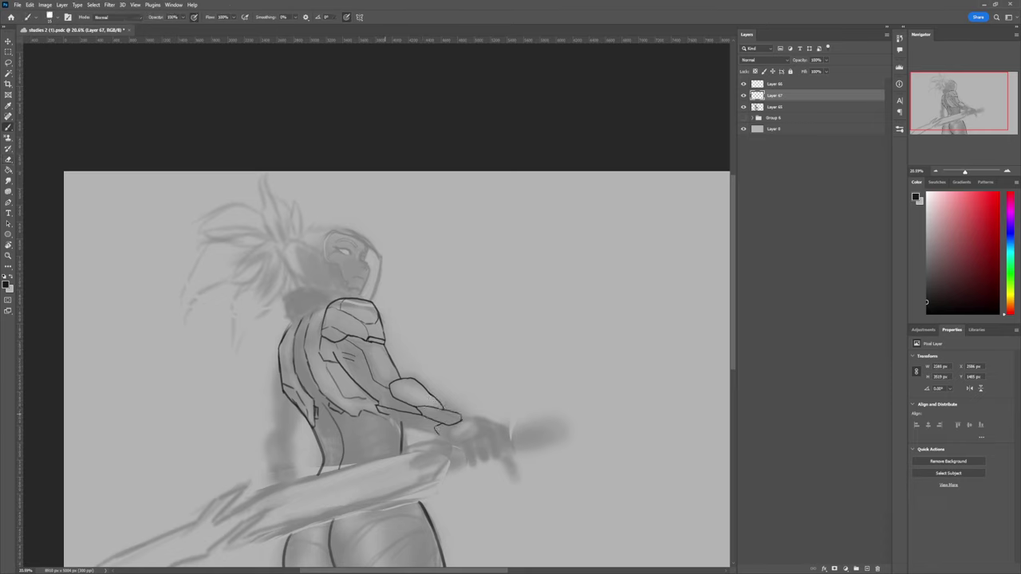
key("e")
mouse_move(385, 414)
left_mouse_down()
mouse_move(437, 433)
mouse_move(410, 425)
mouse_move(421, 430)
mouse_move(401, 453)
mouse_move(379, 446)
left_mouse_up()
key("b")
key("e")
key("b")
Step: Clean up the sword arm's forearm plates by erasing overshooting ends and redrawing the lower plate's edge near the wrist
key("z")
left_click_drag(443, 427, 511, 421)
key("e")
left_click_drag(435, 424, 422, 420)
left_click_drag(470, 412, 469, 421)
key("b")
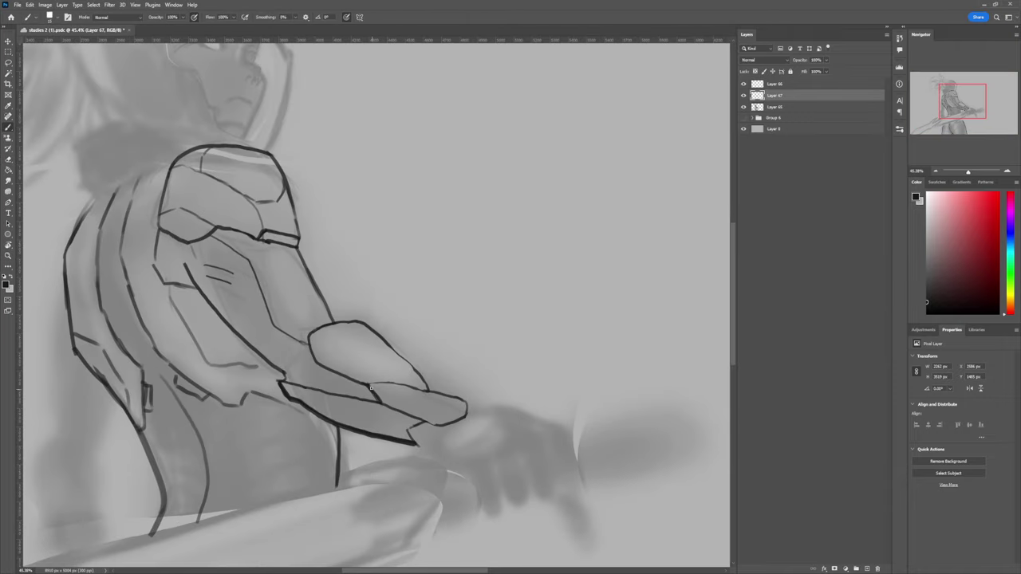
mouse_move(379, 400)
left_mouse_down()
mouse_move(424, 421)
mouse_move(407, 438)
left_mouse_up()
key("e")
left_click_drag(414, 439, 417, 447)
key("b")
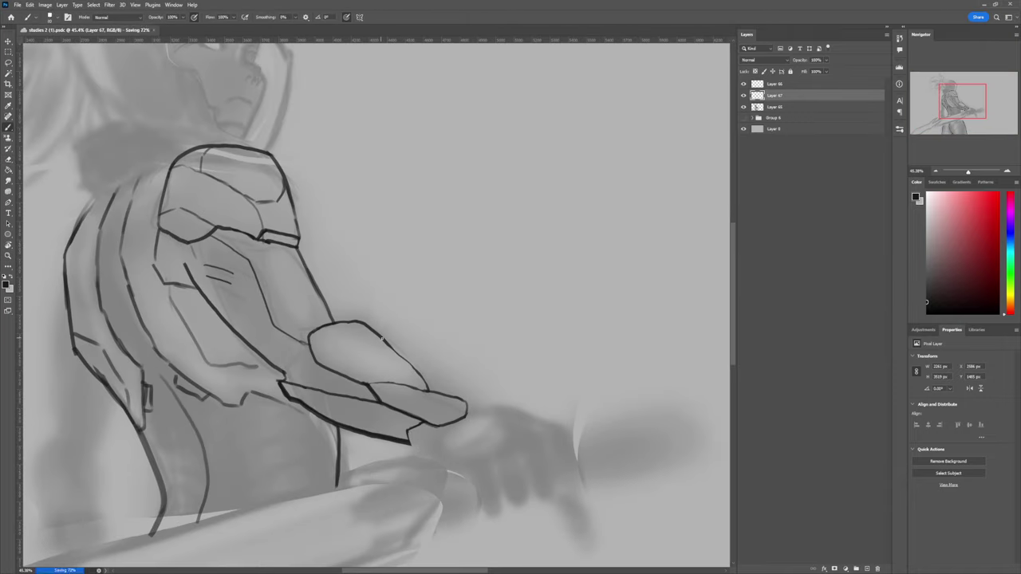
Step: Ink the far arm's shoulder and upper arm outline behind the back, down to the elbow
scroll(413, 367, "down", 3)
scroll(398, 368, "up", 1)
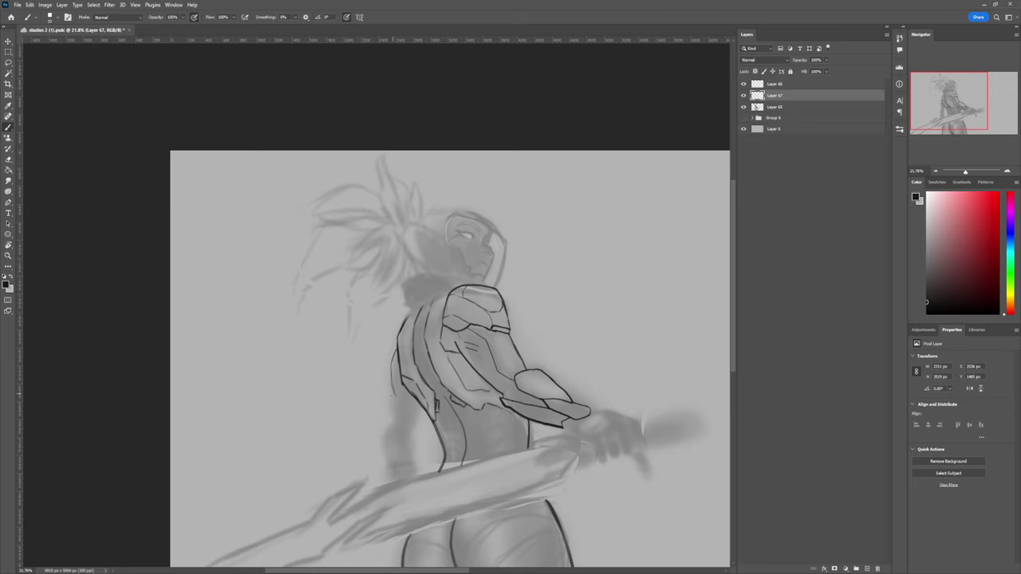
left_click_drag(392, 393, 389, 356)
key("e")
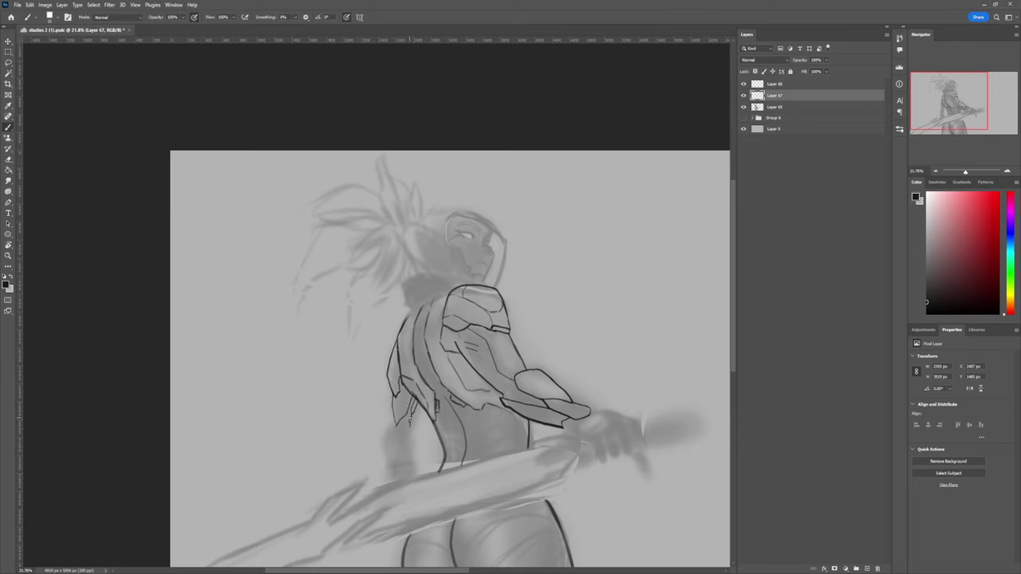
left_click_drag(386, 434, 385, 449)
key("e")
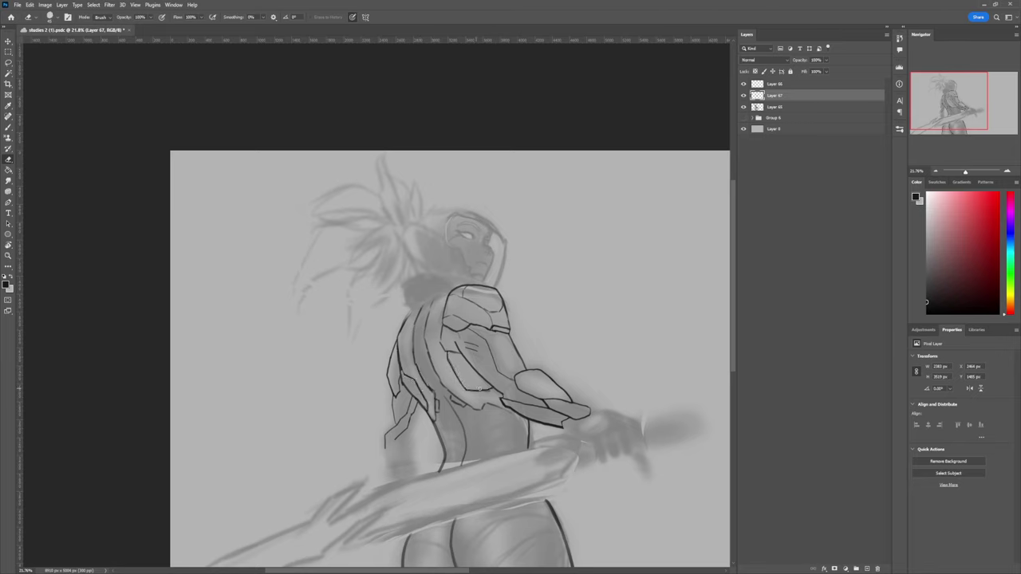
Step: Reinforce the panel on the side of the torso and the small notch on the back armor's lower edge
key("b")
left_click_drag(451, 399, 465, 405)
key("e")
key("b")
Step: Redraw the far arm's elbow with a pointed spike and a round joint, erasing stray lines
left_click_drag(393, 413, 389, 428)
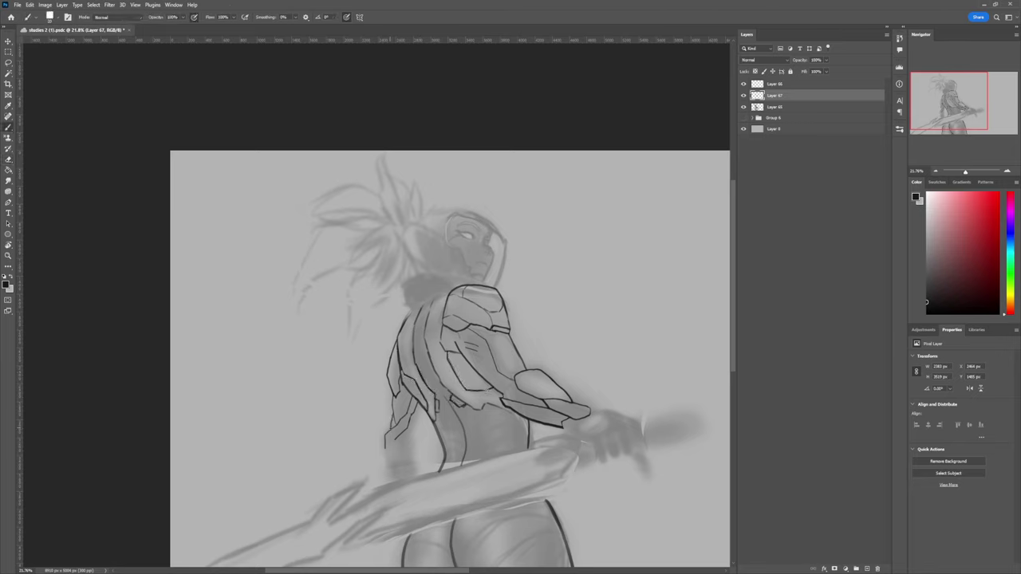
key("ctrl+z")
key("e")
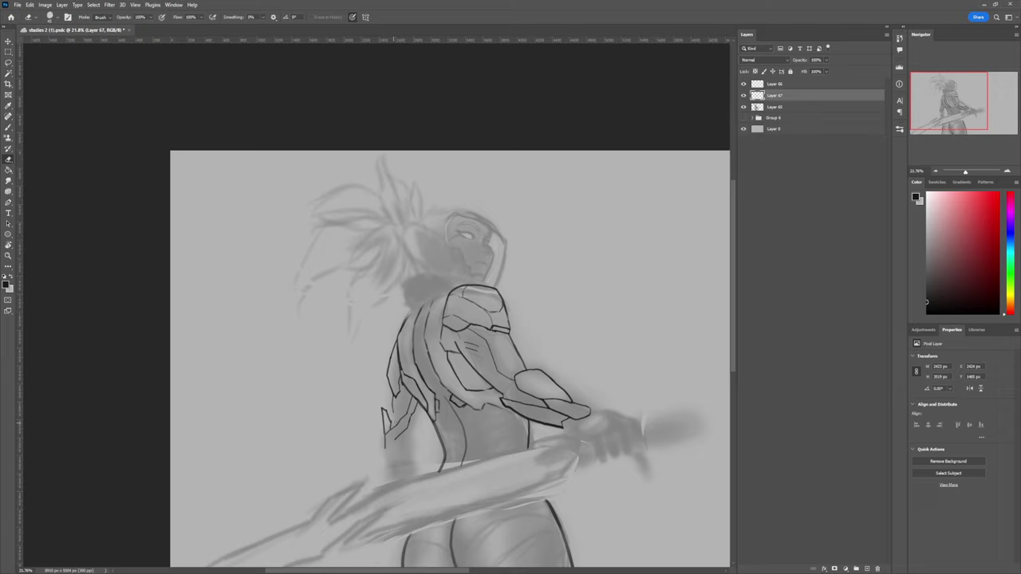
key("b")
key("e")
mouse_move(405, 426)
left_mouse_down()
mouse_move(401, 436)
mouse_move(351, 423)
left_mouse_up()
key("b")
Step: Ink the far forearm's outline and inner panel down to the blade, cleaning the lines around the round elbow joint
key("z")
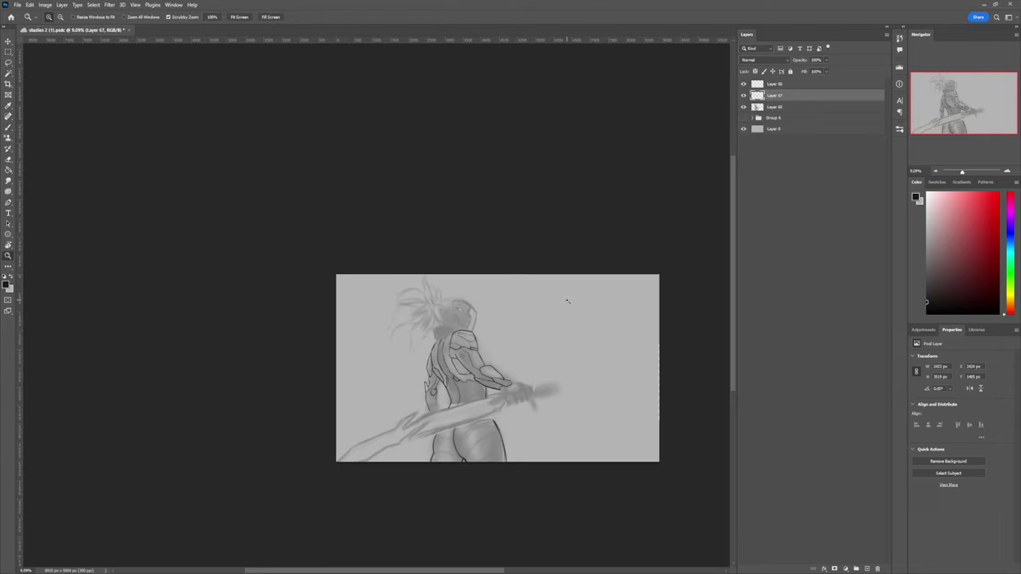
left_click_drag(435, 393, 502, 383)
key("b")
key("]")
mouse_move(417, 343)
left_mouse_down()
mouse_move(414, 373)
mouse_move(440, 441)
left_mouse_up()
key("e")
key("b")
key("e")
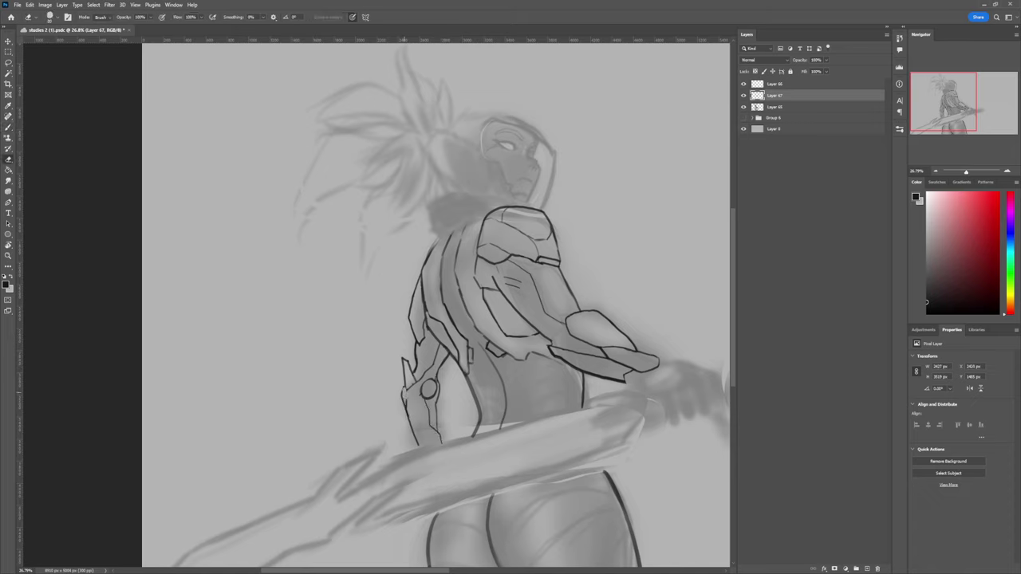
key("b")
key("e")
key("b")
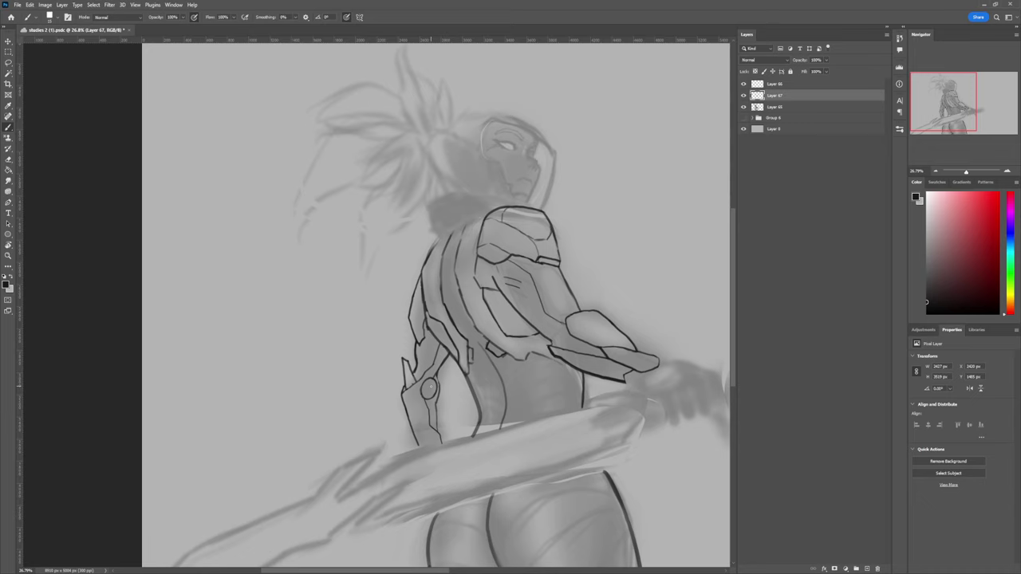
Step: Ink the outline of the high armored collar around the neck
left_click_drag(449, 379, 351, 375)
left_click_drag(464, 285, 570, 291)
left_click_drag(465, 348, 412, 372)
mouse_move(412, 372)
left_mouse_down()
mouse_move(416, 315)
mouse_move(492, 336)
left_mouse_up()
key("e")
key("b")
key("e")
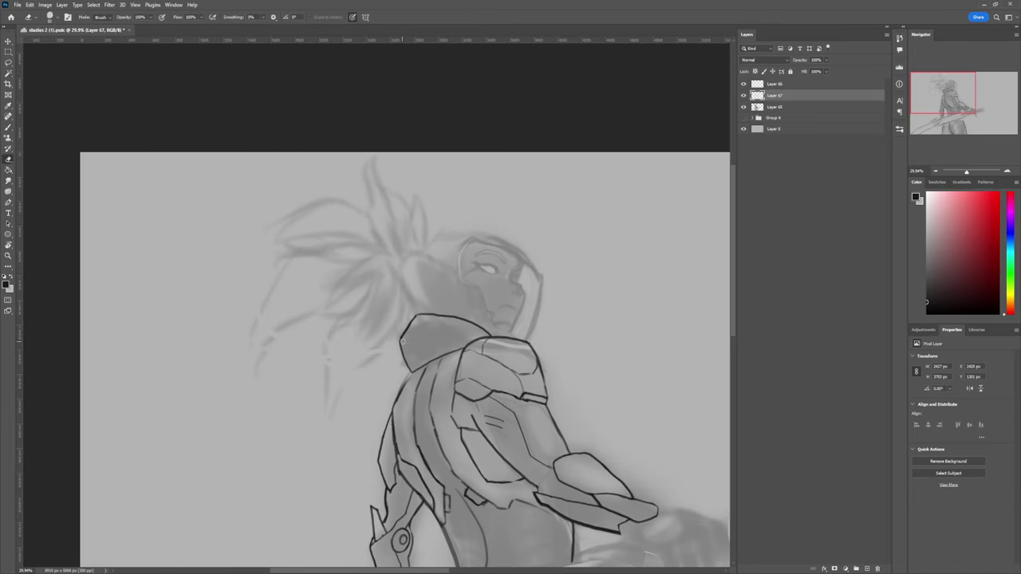
Step: Add the collar's inner rim, panel lines and oval detail, and clean up its rear edge
key("b")
mouse_move(417, 316)
left_mouse_down()
mouse_move(419, 333)
mouse_move(431, 328)
left_mouse_up()
mouse_move(405, 347)
left_mouse_down()
mouse_move(441, 307)
mouse_move(540, 334)
left_mouse_up()
key("e")
left_click_drag(430, 302, 431, 311)
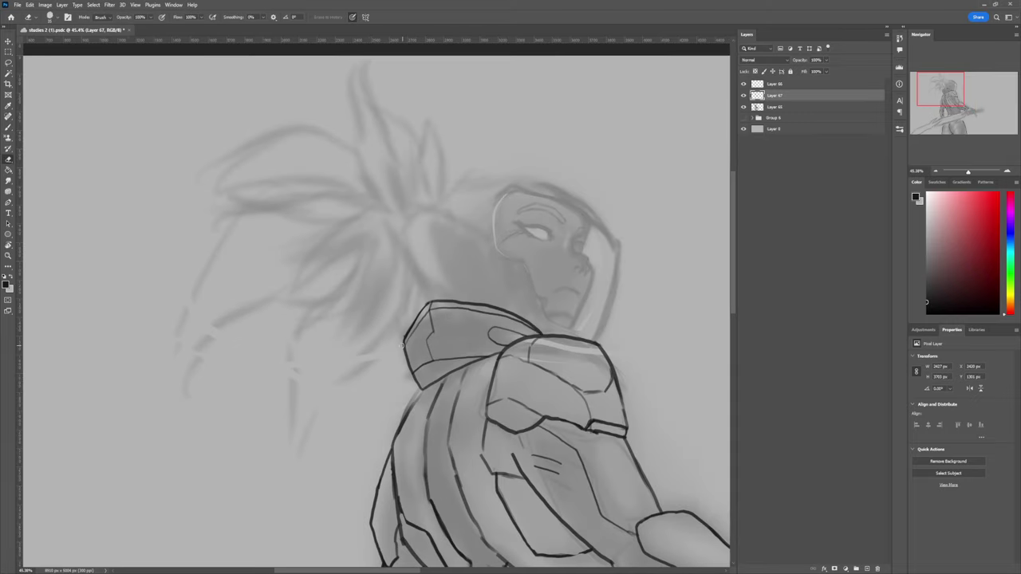
left_click_drag(406, 349, 406, 334)
left_click_drag(431, 347, 343, 345)
scroll(462, 359, "up", 3)
key("e")
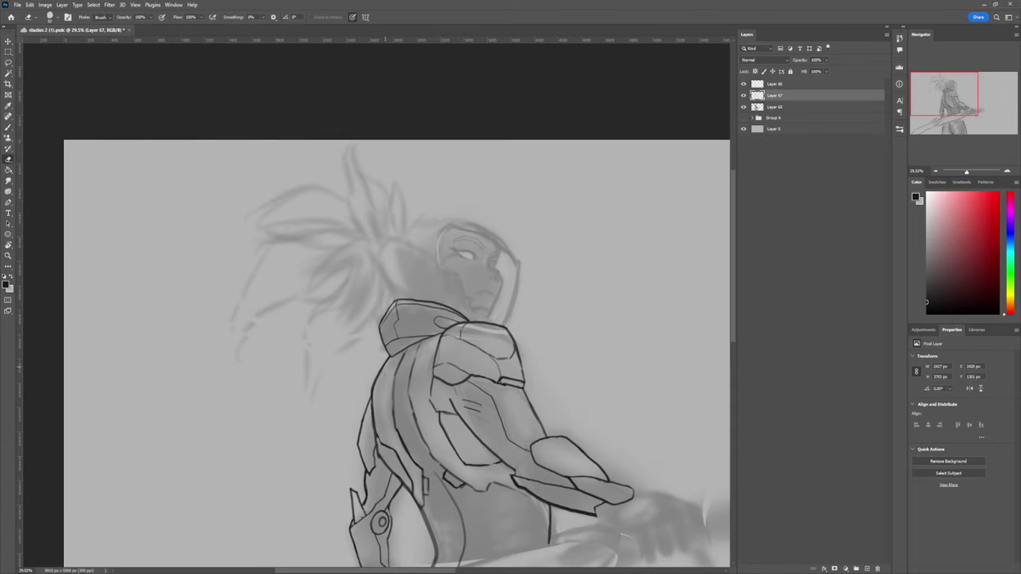
Step: Ink the face's profile from the forehead past the nose to the chin with a thin brush line
scroll(463, 359, "down", 2)
scroll(462, 359, "up", 3)
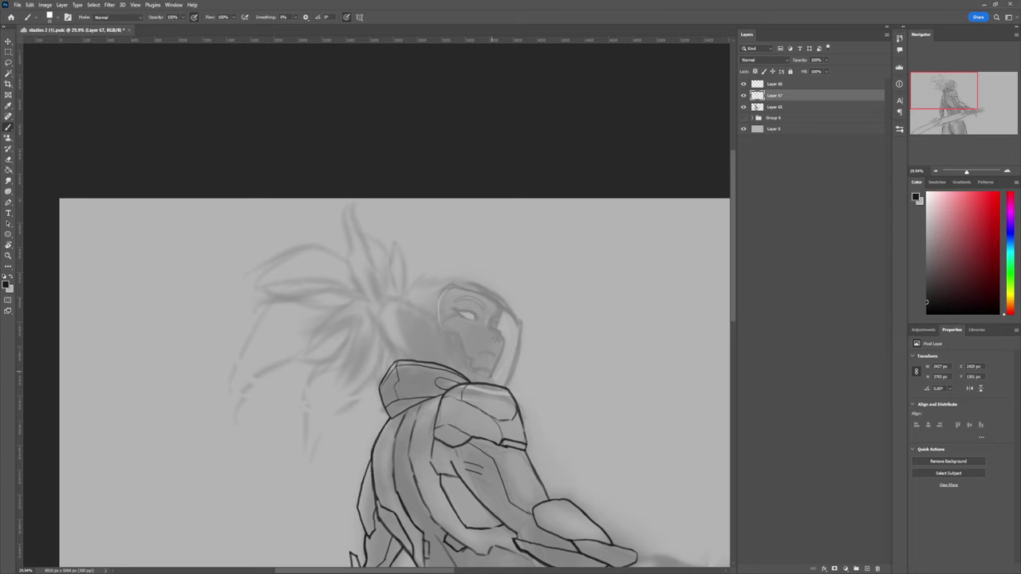
key("b")
left_click_drag(488, 365, 488, 337)
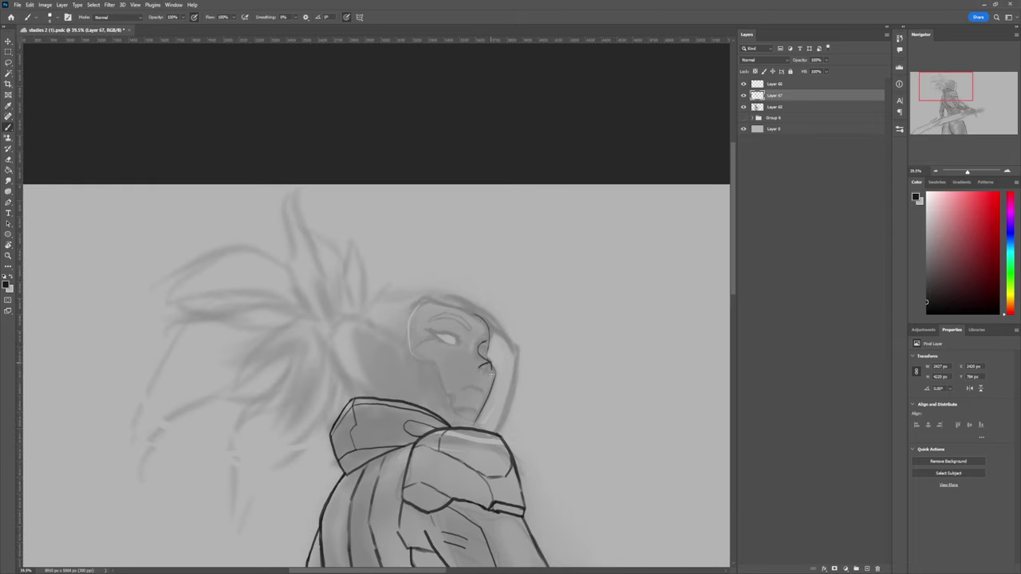
Step: Ink both eyes and angular eyebrows, erasing strokes to refine the eye shapes
key("e")
key("b")
key("e")
mouse_move(450, 333)
left_mouse_down()
mouse_move(461, 337)
mouse_move(429, 329)
left_mouse_up()
key("b")
key("e")
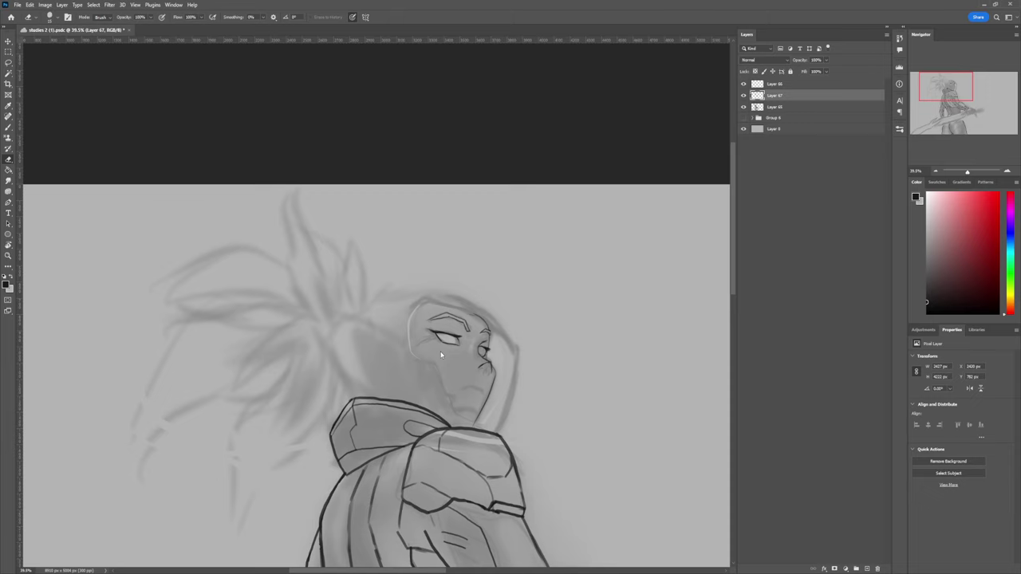
Step: Erase the rough nose strokes and redraw the nose tip and nostrils with fine lines
key("b")
scroll(441, 355, "up", 3)
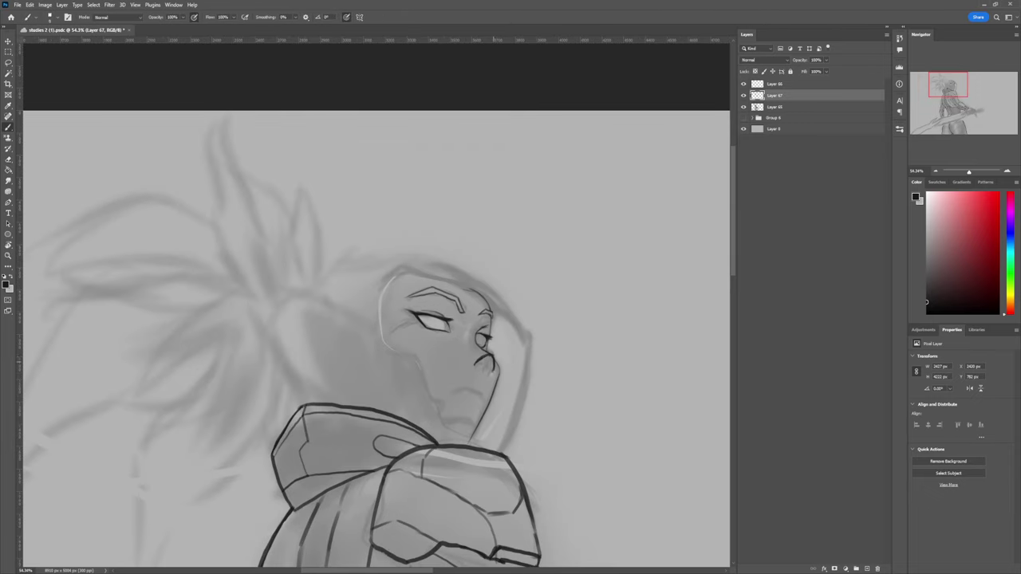
key("e")
left_click_drag(476, 356, 485, 363)
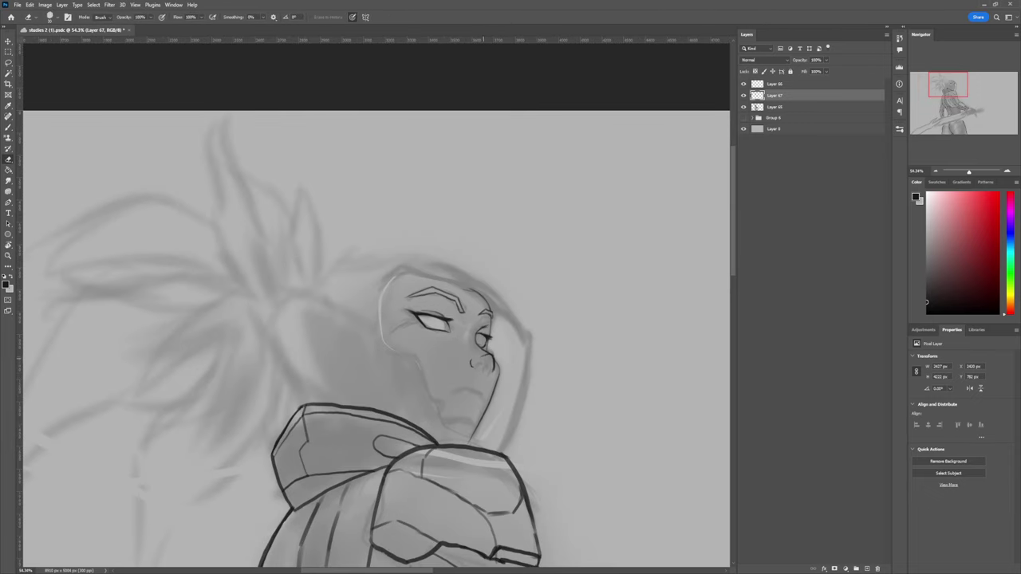
key("b")
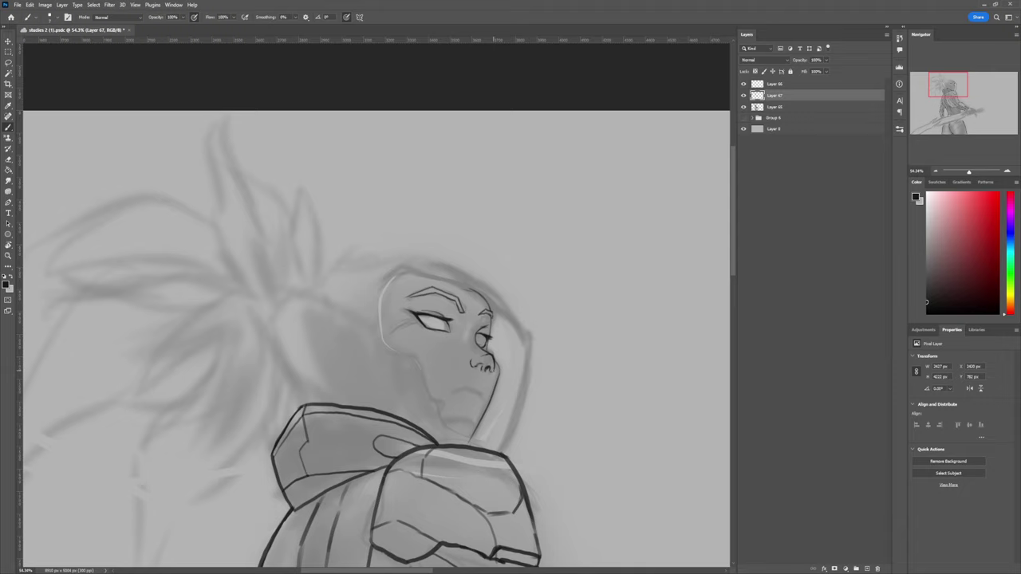
key("e")
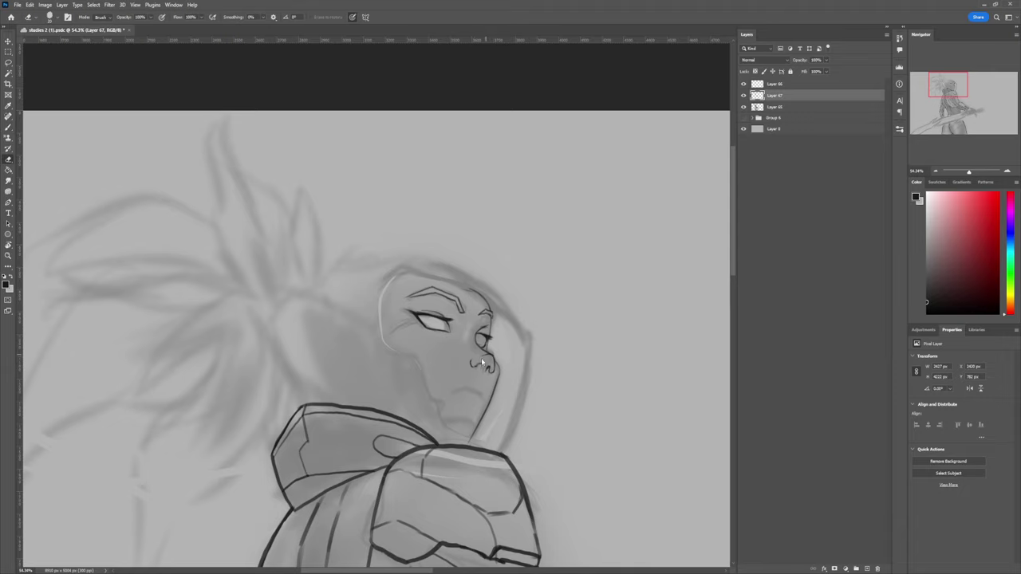
key("b")
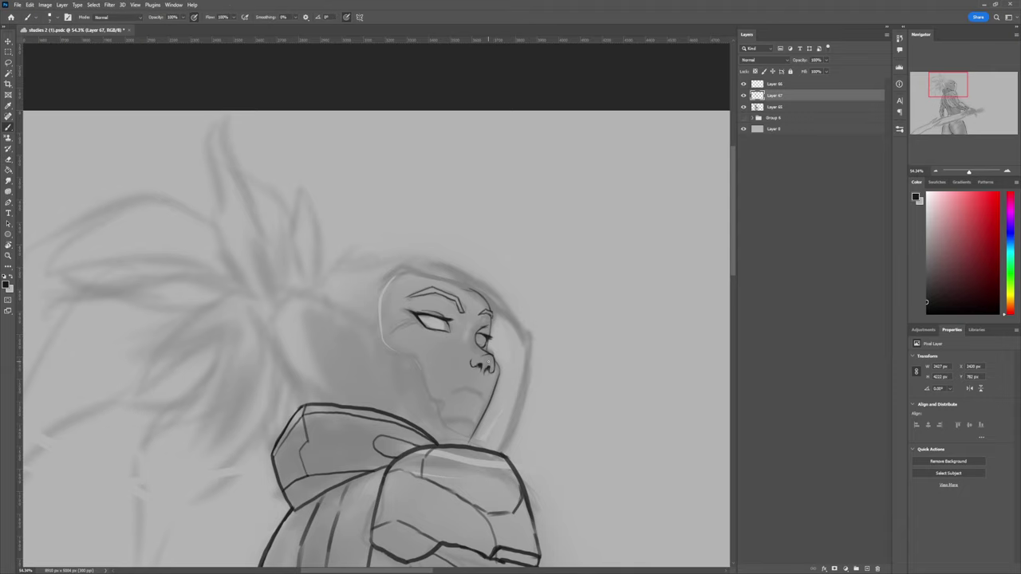
Step: Draw the mouth and lower lip, adjusting lassoed face strokes with Free Transform and erasing stray marks
mouse_move(414, 385)
left_mouse_down("ctrl")
mouse_move(465, 384)
mouse_move(439, 405)
mouse_move(464, 410)
left_mouse_up("ctrl")
key("l")
key("ctrl+t")
key("Return")
key("ctrl+t")
key("Return")
key("e")
key("b")
key("e")
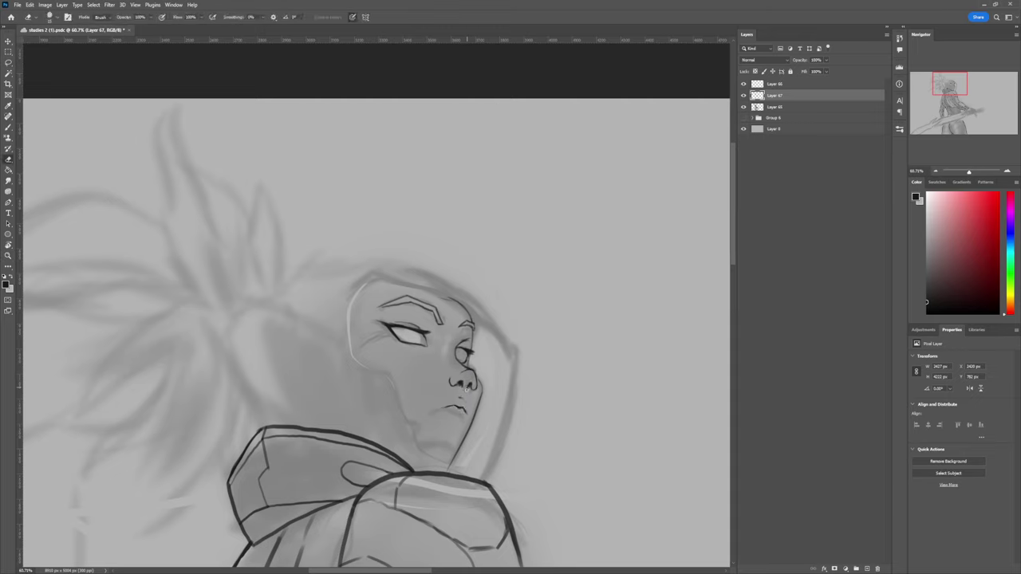
key("b")
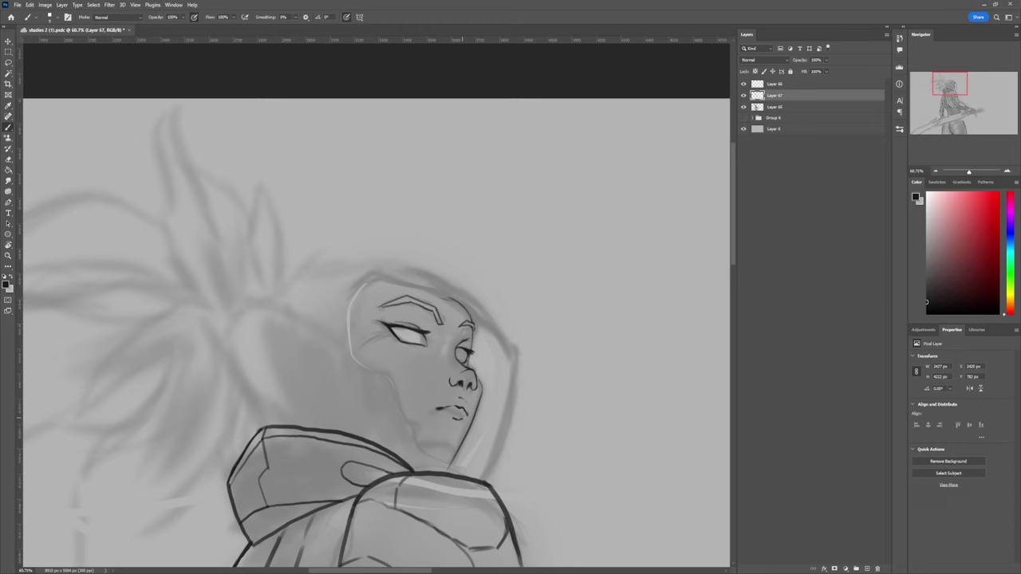
Step: Ink the chin and the jaw guard edge beneath the mouth, erasing excess lines
key("e")
key("z")
left_click_drag(592, 253, 558, 254)
key("b")
mouse_move(484, 405)
left_mouse_down()
mouse_move(457, 390)
mouse_move(488, 402)
left_mouse_up()
key("e")
key("b")
key("e")
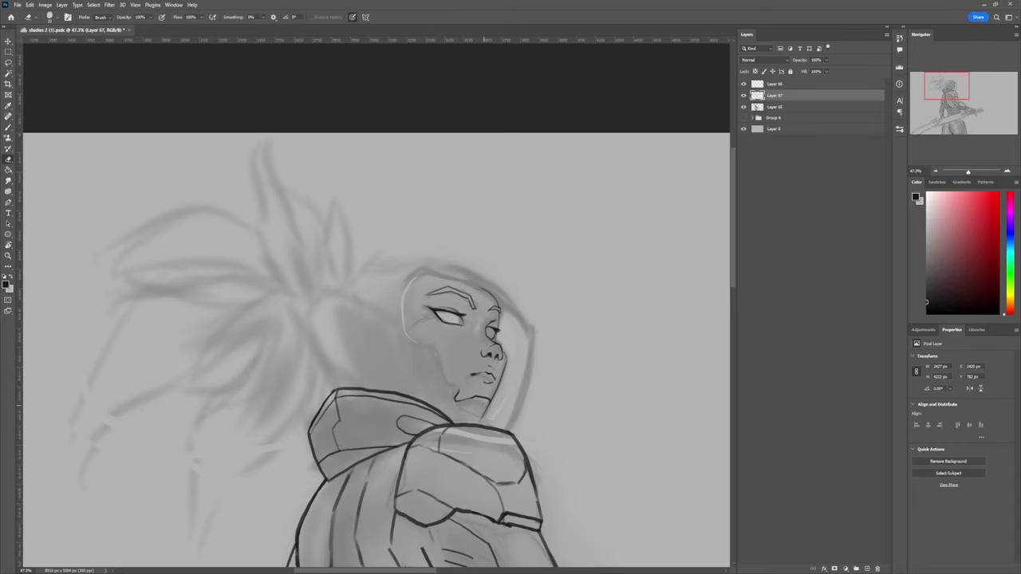
Step: Ink the helmet's face opening along the cheek and forehead, and add the brim line above it
key("b")
key("e")
left_click_drag(476, 416, 484, 410)
key("b")
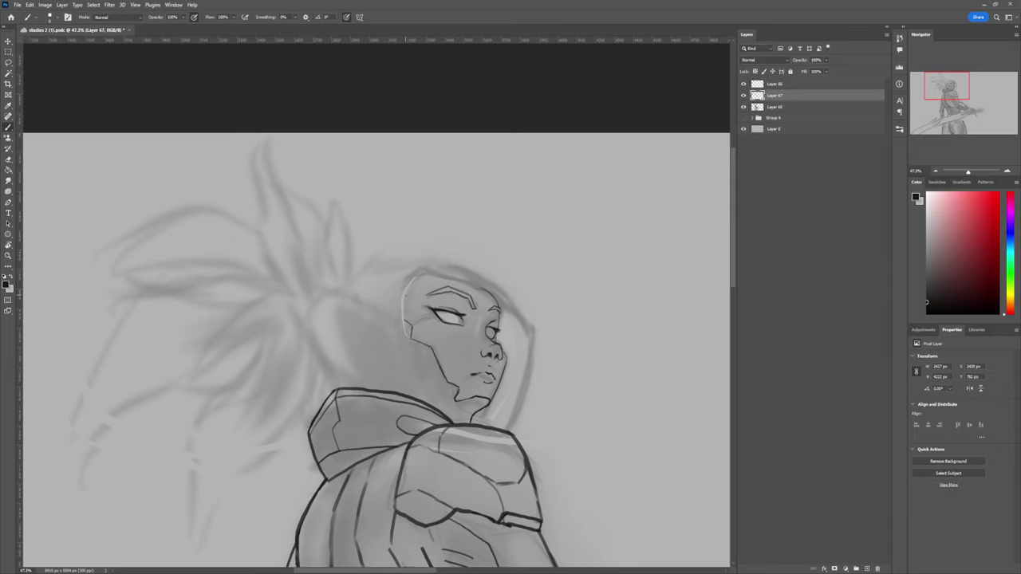
mouse_move(406, 319)
left_mouse_down()
mouse_move(416, 272)
mouse_move(427, 270)
mouse_move(471, 272)
mouse_move(506, 298)
mouse_move(411, 256)
left_mouse_up()
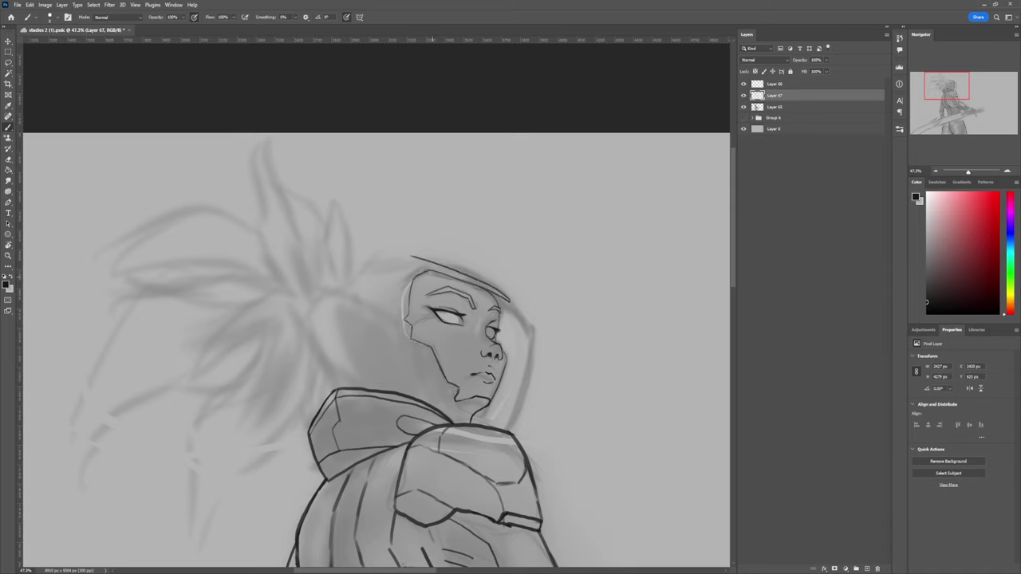
key("e")
key("b")
Step: Ink the curved visor edge in front of the face and the helmet's rounded back down to the collar
left_click_drag(522, 311, 490, 425)
left_click_drag(471, 319, 547, 338)
key("ctrl+z")
mouse_move(490, 279)
left_mouse_down()
mouse_move(447, 291)
mouse_move(428, 318)
left_mouse_up()
mouse_move(453, 405)
left_mouse_down()
mouse_move(443, 296)
mouse_move(392, 277)
left_mouse_up()
left_click_drag(391, 355, 419, 374)
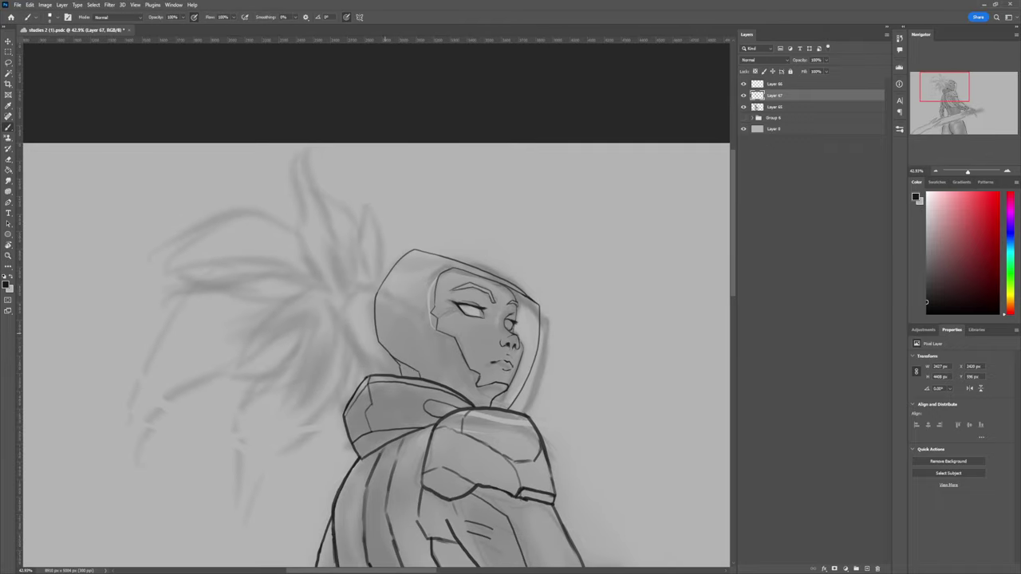
mouse_move(574, 297)
left_mouse_down()
mouse_move(513, 285)
mouse_move(493, 310)
mouse_move(515, 309)
left_mouse_up()
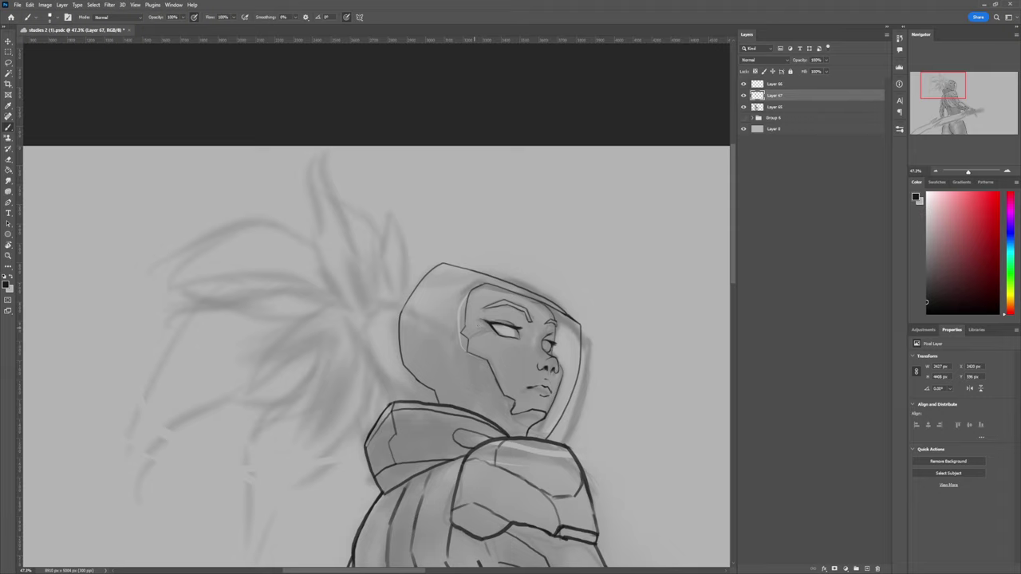
Step: Draw the angular cheek panel on the helmet's side and the layered neck lines above the collar, erasing stray marks
left_click_drag(437, 389, 523, 428)
mouse_move(575, 381)
left_mouse_down()
mouse_move(544, 356)
mouse_move(585, 368)
left_mouse_up()
mouse_move(331, 394)
left_mouse_down()
mouse_move(418, 419)
mouse_move(452, 452)
mouse_move(414, 428)
mouse_move(443, 452)
left_mouse_up()
key("e")
mouse_move(402, 390)
left_mouse_down()
mouse_move(368, 388)
mouse_move(389, 388)
mouse_move(340, 309)
mouse_move(356, 362)
mouse_move(412, 407)
mouse_move(448, 413)
mouse_move(433, 416)
mouse_move(395, 375)
left_mouse_up()
key("b")
key("ctrl+z")
key("e")
key("b")
key("e")
key("b")
key("e")
key("b")
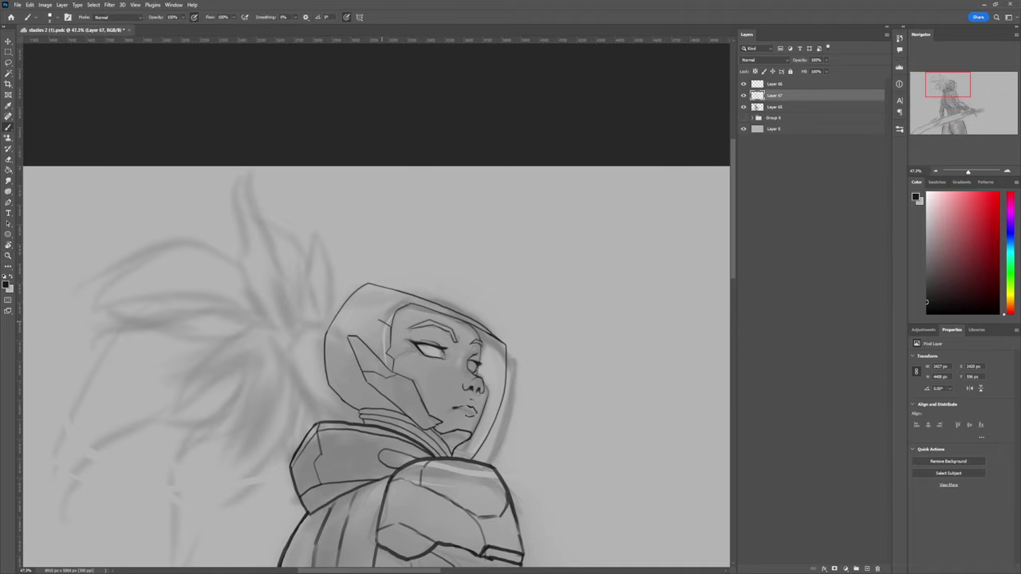
Step: Reshape the helmet's crown, add a panel line across its side, and draw the ponytail band at the back
mouse_move(372, 314)
left_mouse_down()
mouse_move(327, 317)
mouse_move(322, 338)
left_mouse_up()
key("e")
key("b")
mouse_move(340, 394)
left_mouse_down()
mouse_move(375, 389)
mouse_move(319, 376)
mouse_move(507, 385)
mouse_move(398, 346)
left_mouse_up()
key("e")
left_click_drag(429, 344, 343, 343)
left_click_drag(393, 364, 462, 361)
key("b")
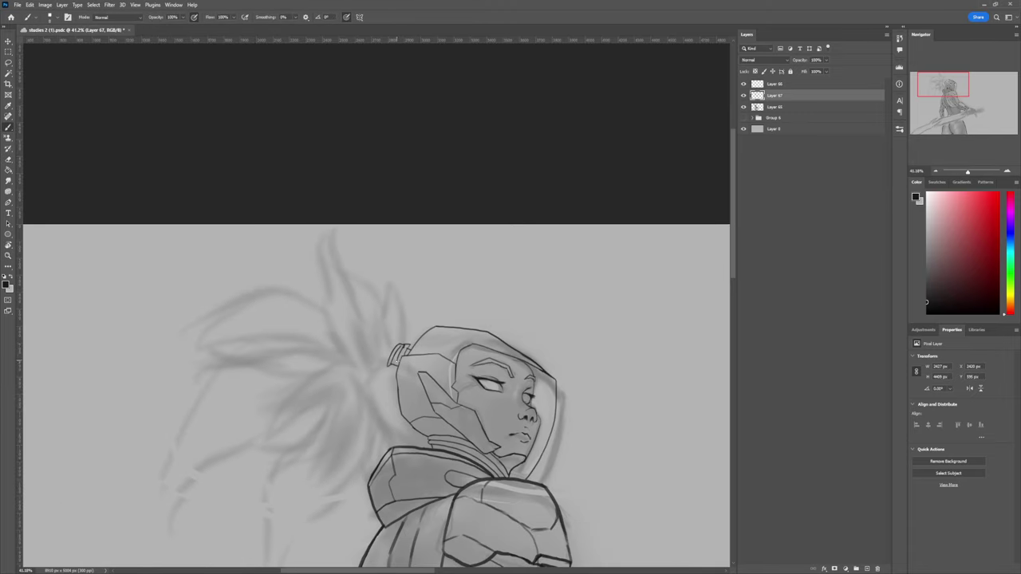
Step: Block in the angular outline of the fist gripping the sword, erasing the first finger strokes
key("h")
mouse_move(399, 350)
left_mouse_down()
mouse_move(446, 335)
mouse_move(497, 360)
mouse_move(580, 331)
left_mouse_up()
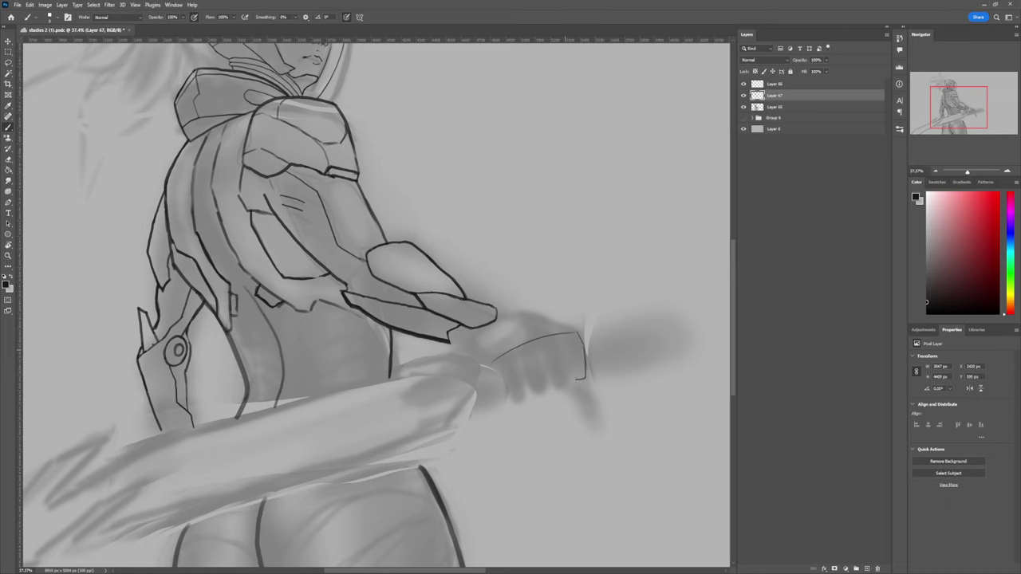
key("e")
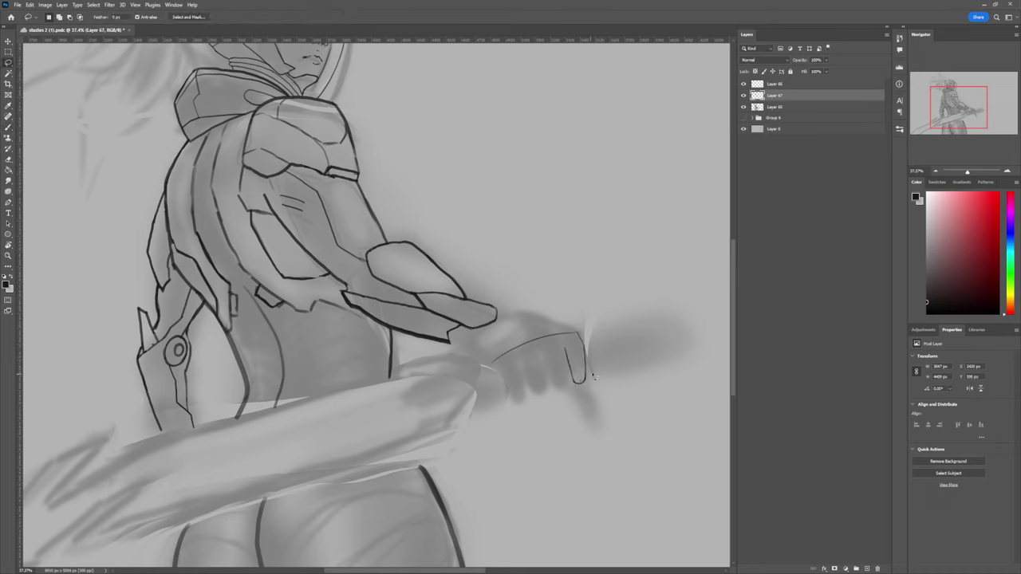
key("l")
key("b")
mouse_move(560, 391)
left_mouse_down()
mouse_move(549, 360)
mouse_move(510, 367)
mouse_move(470, 351)
left_mouse_up()
key("e")
key("z")
scroll(550, 354, "up", 5)
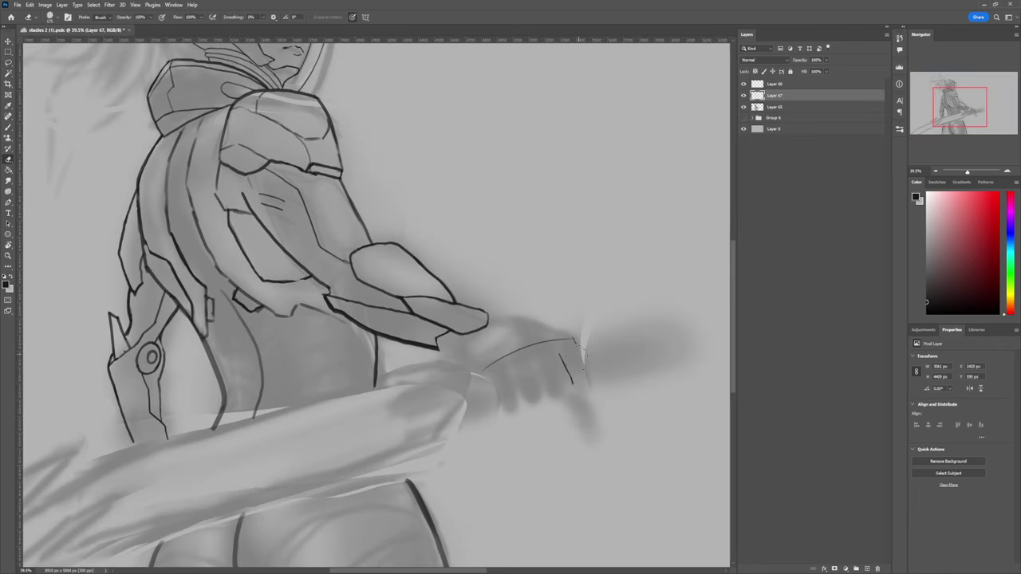
key("b")
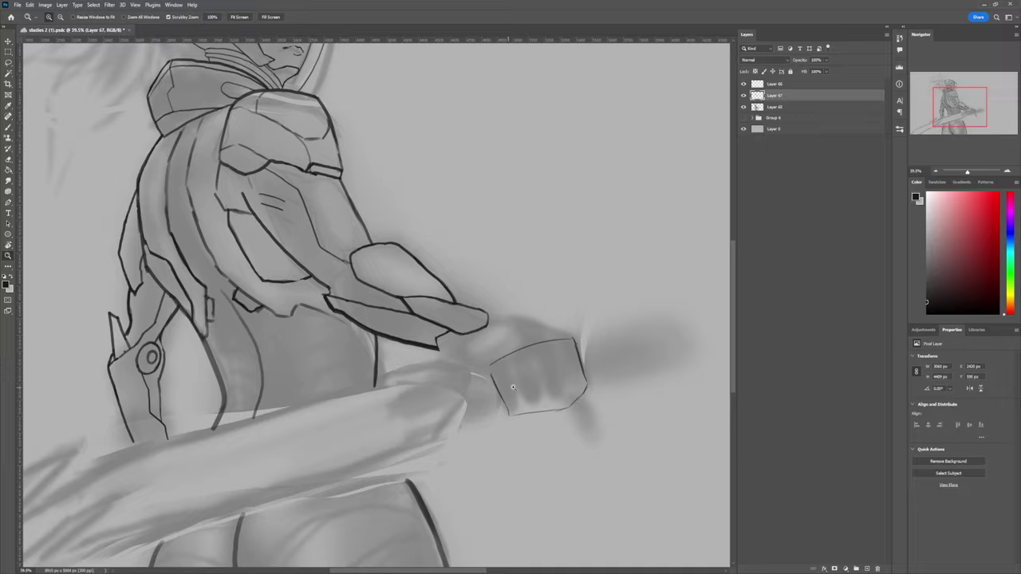
Step: Divide the fist into four fingers with curved knuckles, erasing the construction line above them
scroll(485, 533, "up", 1)
mouse_move(506, 324)
left_mouse_down()
mouse_move(532, 390)
mouse_move(506, 323)
left_mouse_up()
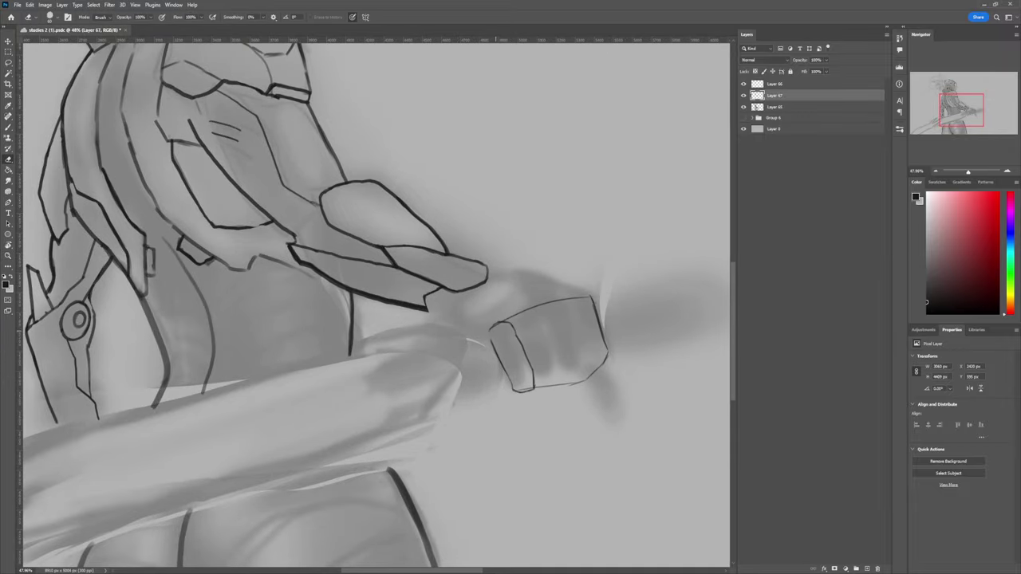
left_click_drag(547, 347, 535, 391)
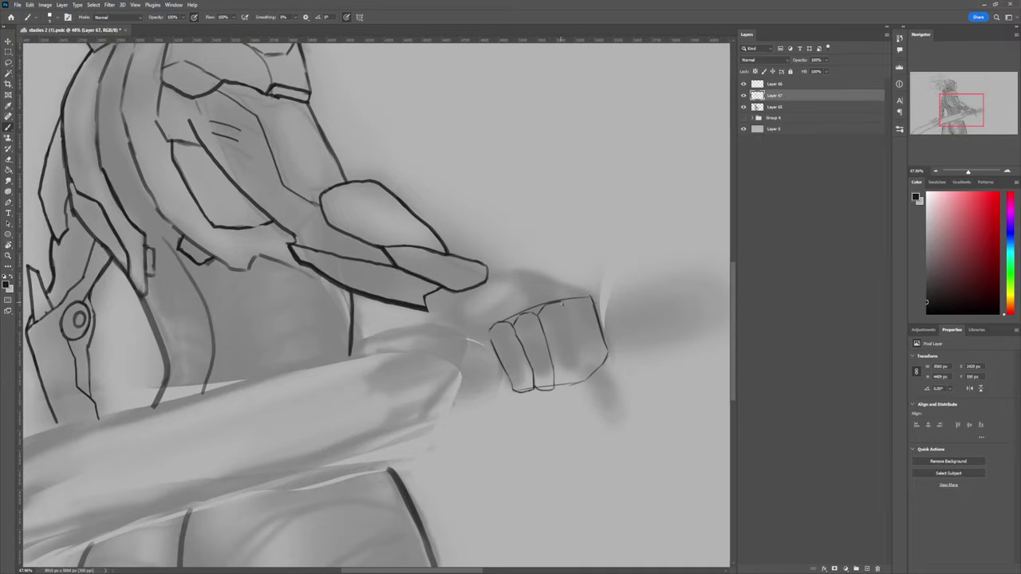
left_click_drag(562, 303, 565, 389)
key("e")
mouse_move(590, 298)
left_mouse_down()
mouse_move(602, 337)
mouse_move(586, 379)
mouse_move(603, 331)
left_mouse_up()
key("b")
key("e")
left_click_drag(568, 298, 505, 319)
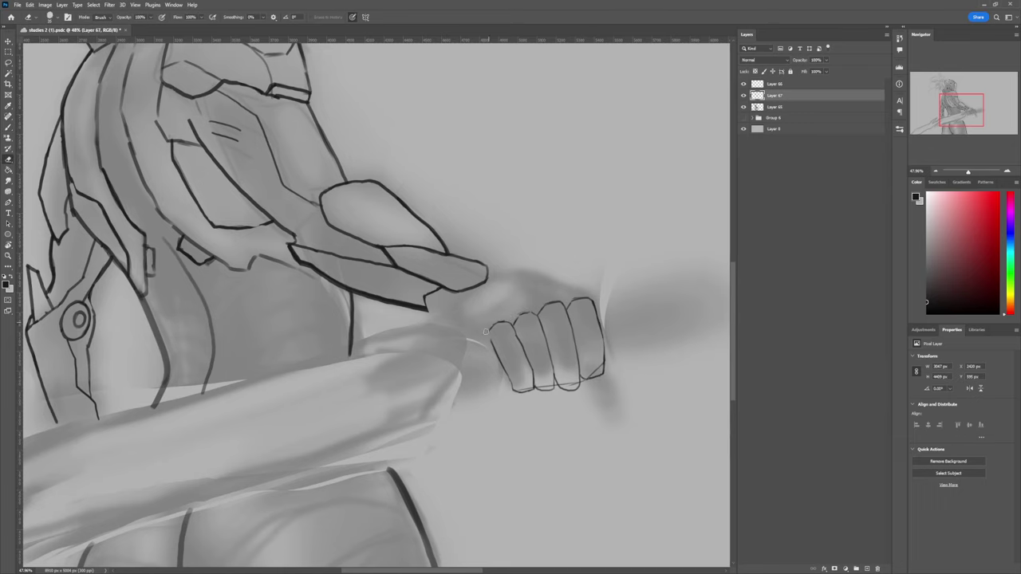
Step: Round off the fingertips and clean up the index finger's edge by erasing the leftover block-in lines
key("b")
key("e")
mouse_move(579, 380)
left_mouse_down()
mouse_move(518, 389)
mouse_move(574, 298)
mouse_move(594, 388)
left_mouse_up()
key("l")
left_click_drag(600, 339, 595, 339)
key("ctrl+d")
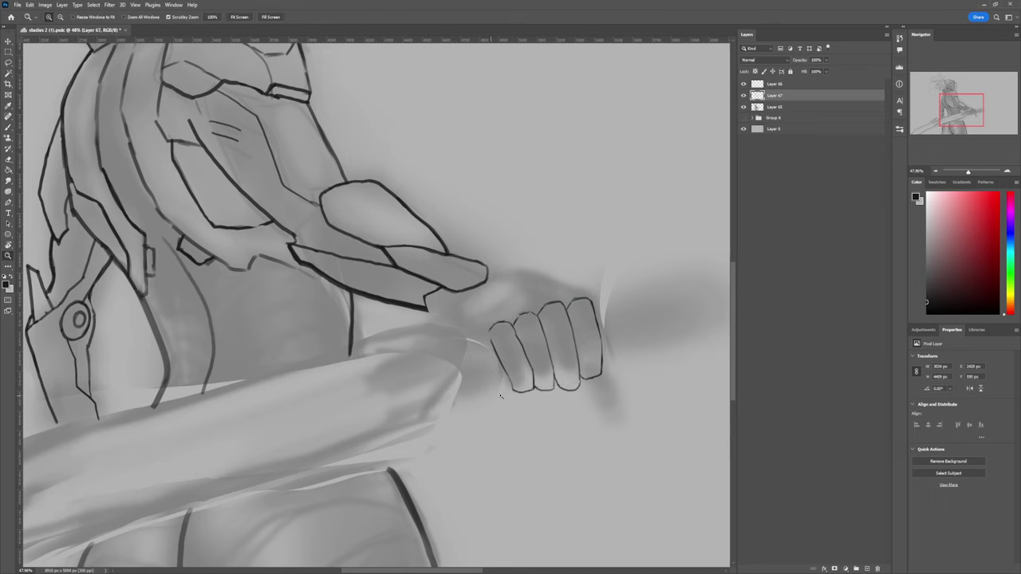
left_click_drag(515, 392, 496, 393)
left_click_drag(562, 338, 591, 335)
Step: Ink the back of the hand from the knuckles to the forearm guard, including the lower wrist contour
key("b")
left_click_drag(559, 300, 444, 362)
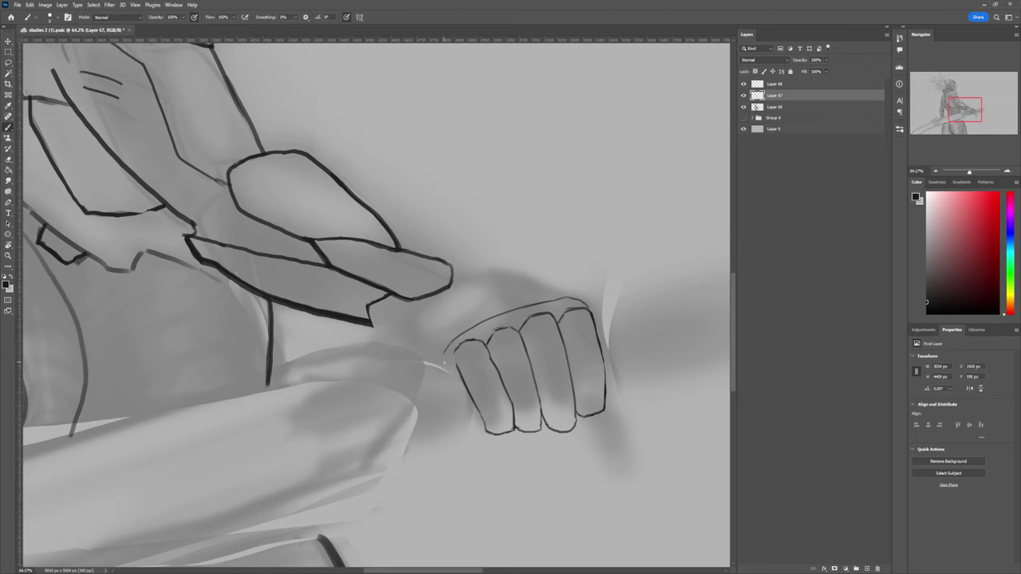
scroll(478, 287, "down", 1)
left_click_drag(526, 311, 421, 297)
key("e")
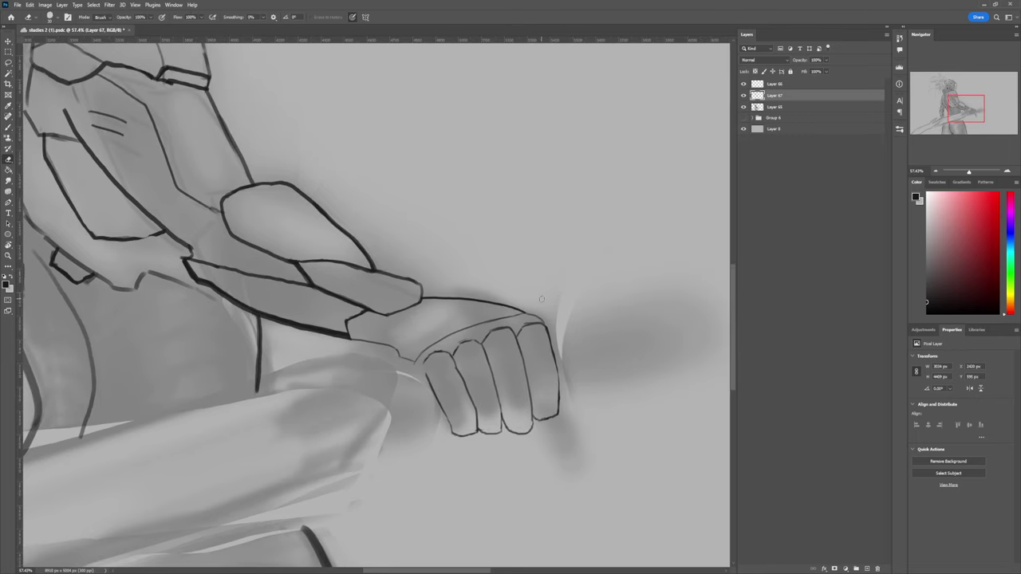
Step: Thicken the fist's outer contour and draw small angular plates on the four knuckles
scroll(334, 409, "up", 1)
mouse_move(542, 275)
left_mouse_down()
mouse_move(531, 383)
mouse_move(435, 396)
mouse_move(477, 395)
left_mouse_up()
left_click_drag(490, 378, 505, 393)
scroll(479, 375, "down", 1)
key("b")
mouse_move(495, 337)
left_mouse_down()
mouse_move(517, 352)
mouse_move(497, 336)
left_mouse_up()
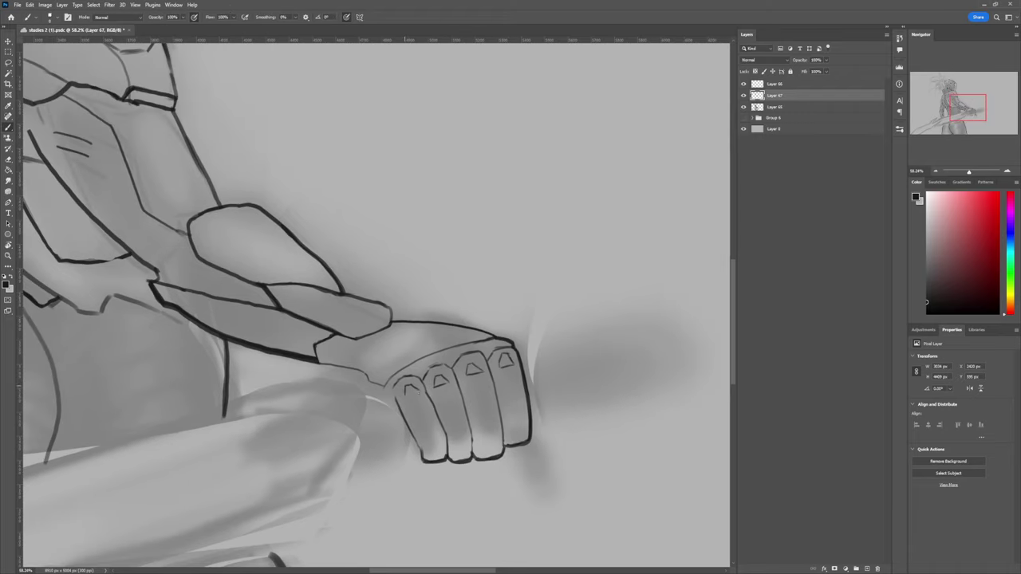
Step: Lasso parts of the fist and adjust the finger strokes with Free Transform
key("l")
left_click_drag(405, 387, 406, 392)
left_click_drag(463, 365, 463, 370)
key("ctrl+t")
key("Return")
mouse_move(567, 389)
left_mouse_down()
mouse_move(471, 378)
mouse_move(476, 398)
left_mouse_up()
key("ctrl+t")
left_click_drag(528, 459, 536, 453)
key("Return")
key("ctrl+d")
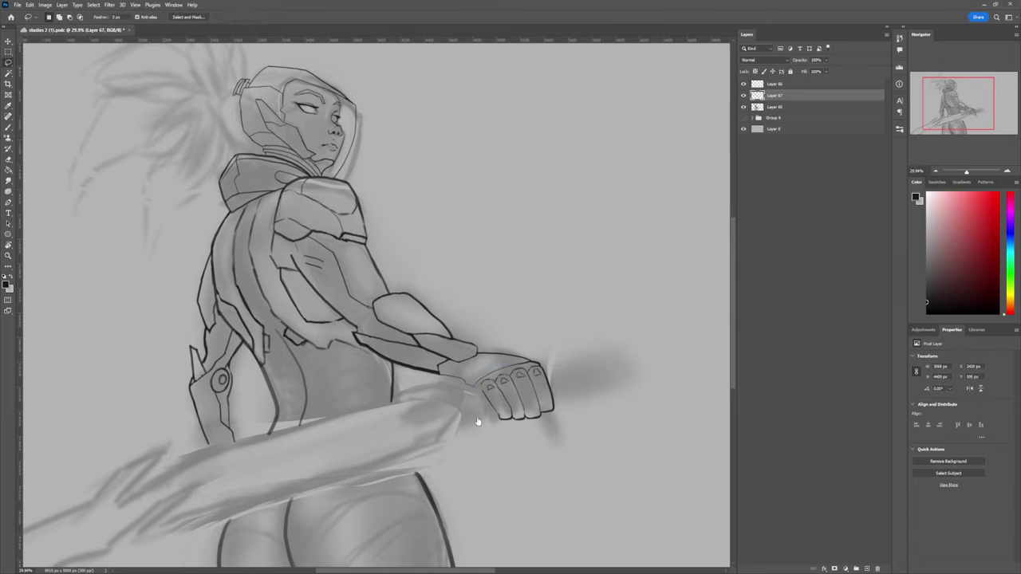
Step: Ink the palm edge behind the little finger and strengthen the lower wrist contour
scroll(476, 411, "up", 6)
key("b")
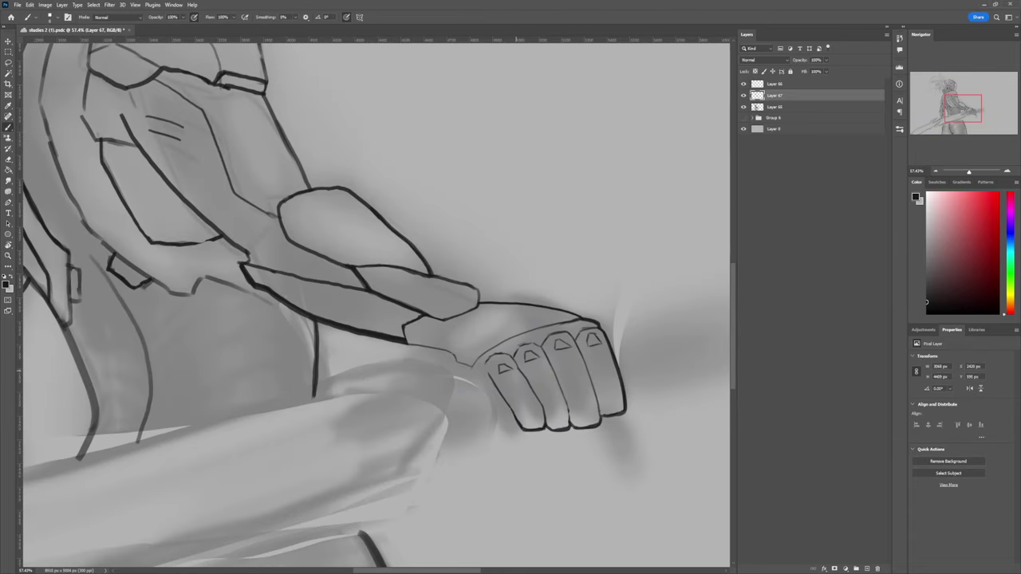
scroll(480, 383, "up", 2)
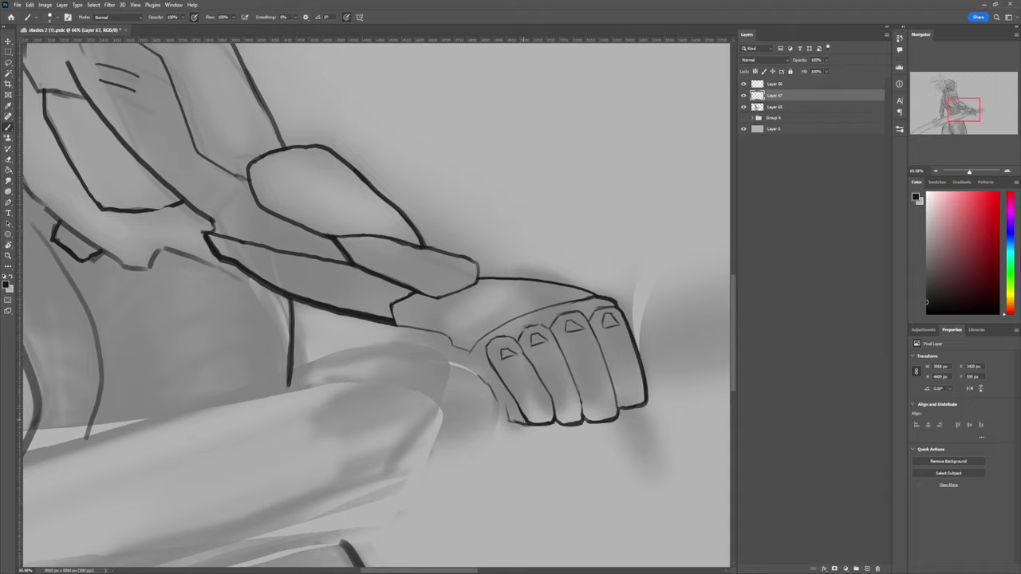
key("e")
key("b")
left_click_drag(466, 367, 492, 396)
mouse_move(397, 325)
left_mouse_down()
mouse_move(487, 393)
mouse_move(536, 398)
left_mouse_up()
Step: Create a new layer and ink the sword's handle lines beside the fist
key("e")
key("z")
key("ctrl+shift+alt+n")
key("b")
left_click_drag(532, 341, 493, 354)
left_click_drag(561, 360, 506, 370)
key("z")
mouse_move(488, 372)
left_mouse_down()
mouse_move(509, 392)
mouse_move(501, 362)
mouse_move(516, 366)
left_mouse_up()
scroll(508, 393, "up", 5)
scroll(483, 349, "down", 1)
Step: Refine the handle lines between the fist and the blade with a different brush size, erasing excess strokes
key("e")
key("alt+bracketleft")
key("b")
left_click_drag(527, 366, 611, 344)
key("z")
mouse_move(540, 354)
left_mouse_down()
mouse_move(510, 360)
mouse_move(544, 356)
left_mouse_up()
left_click_drag(485, 333, 460, 299)
key("e")
left_click_drag(475, 328, 446, 303)
key("z")
mouse_move(512, 329)
left_mouse_down()
mouse_move(480, 334)
mouse_move(515, 348)
mouse_move(546, 344)
left_mouse_up()
left_click_drag(459, 290, 480, 336)
key("alt+bracketright")
scroll(511, 315, "down", 6)
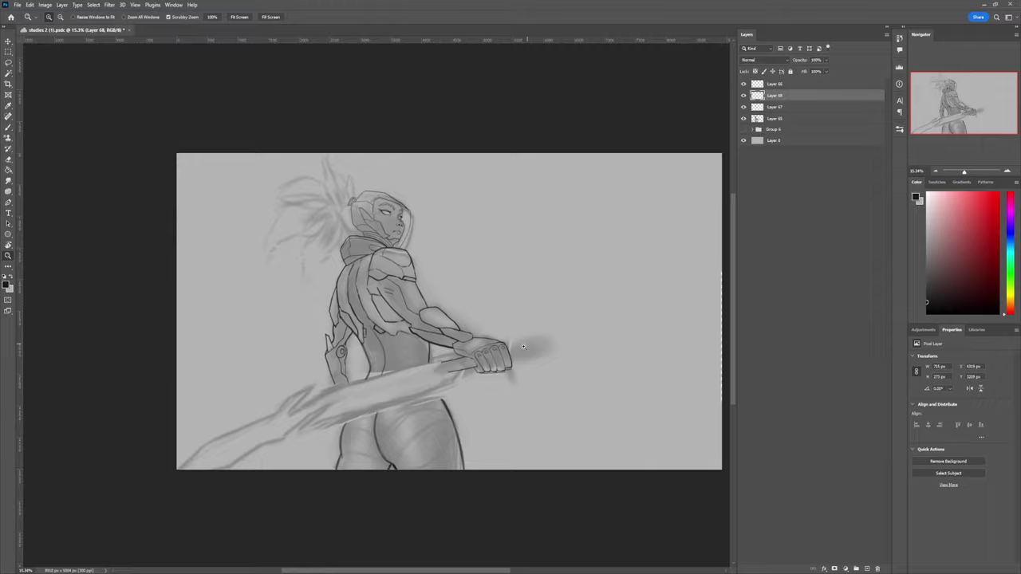
Step: Enlarge the brush and draw a long and a shorter pair of vertical blade lines in the empty space beside the warrior
key("b")
key("bracketright")
key("bracketright")
key("ctrl+z")
left_click_drag(485, 257, 484, 379)
mouse_move(510, 250)
left_mouse_down()
mouse_move(511, 377)
mouse_move(490, 351)
mouse_move(515, 361)
left_mouse_up()
key("z")
key("b")
left_click_drag(539, 274, 539, 378)
left_click_drag(555, 272, 555, 373)
Step: Rotate the shorter line pair into a diagonal section joining the long blade lines, and erase the excess ends
key("e")
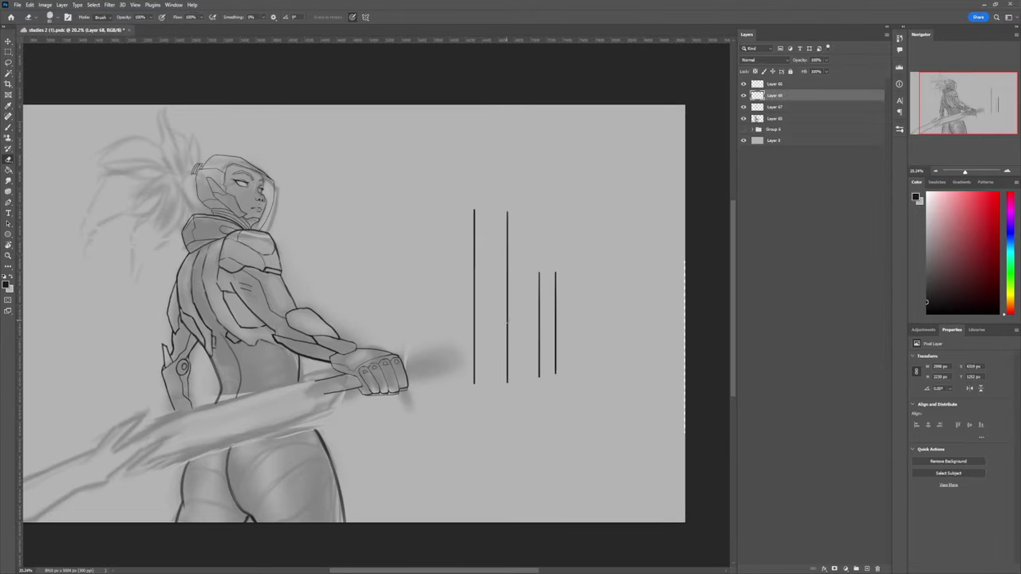
left_click_drag(471, 350, 511, 351)
left_click_drag(514, 257, 581, 401)
key("ctrl+t")
mouse_move(570, 308)
left_mouse_down()
mouse_move(506, 317)
mouse_move(482, 302)
mouse_move(474, 315)
left_mouse_up()
key("Return")
key("e")
left_click_drag(510, 302, 508, 318)
left_click_drag(469, 355, 473, 398)
Step: Draw the blade's lower section with a notched edge and a pointed tip
key("b")
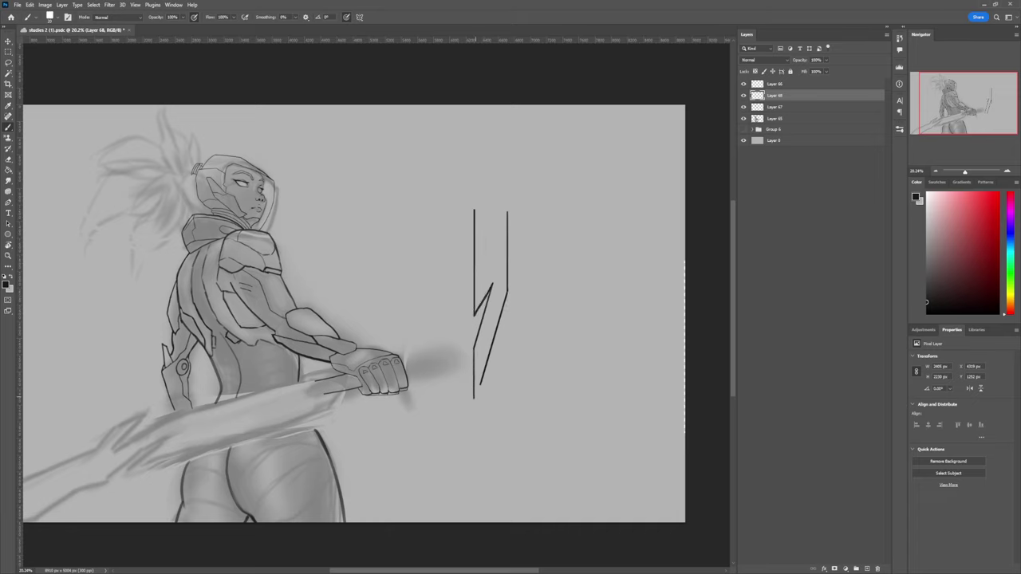
left_click_drag(507, 311, 506, 421)
mouse_move(506, 312)
left_mouse_down()
mouse_move(478, 404)
mouse_move(494, 467)
left_mouse_up()
left_click_drag(511, 399, 508, 421)
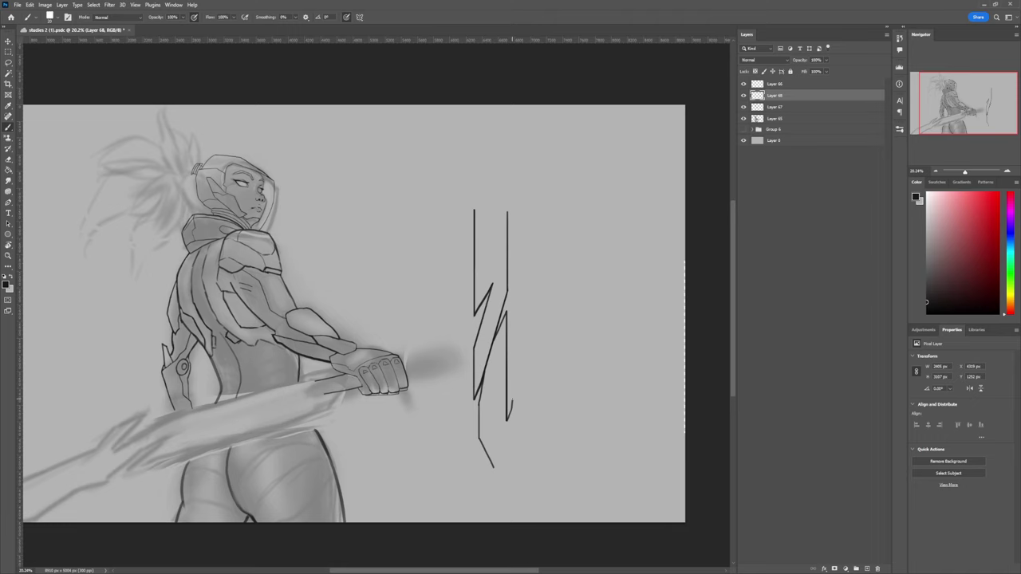
left_click_drag(493, 467, 501, 481)
left_click_drag(506, 386, 470, 375)
left_click_drag(511, 338, 570, 323)
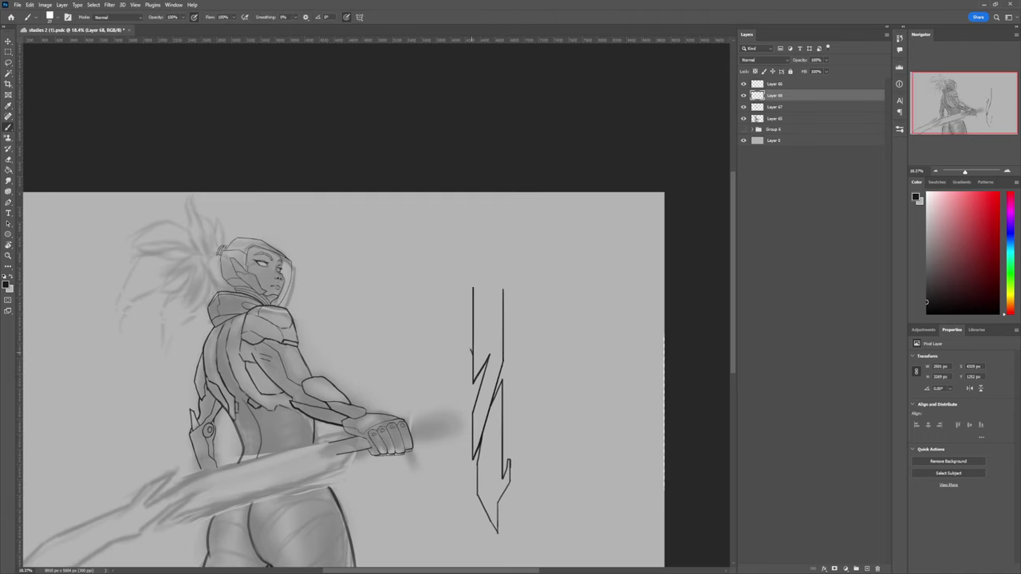
Step: Add an outer edge along the blade's upper section and thin inner detail lines down its length
left_click_drag(465, 285, 472, 352)
key("e")
mouse_move(474, 347)
left_mouse_down()
mouse_move(474, 290)
mouse_move(489, 355)
left_mouse_up()
key("b")
left_click_drag(492, 293, 490, 329)
left_click_drag(491, 379, 490, 403)
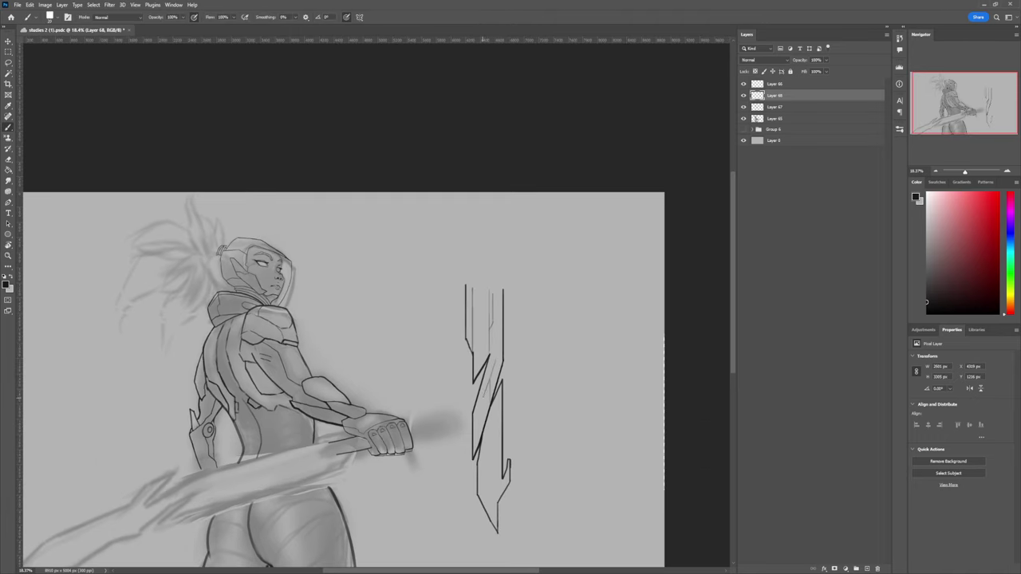
mouse_move(496, 360)
left_mouse_down()
mouse_move(474, 431)
mouse_move(496, 518)
left_mouse_up()
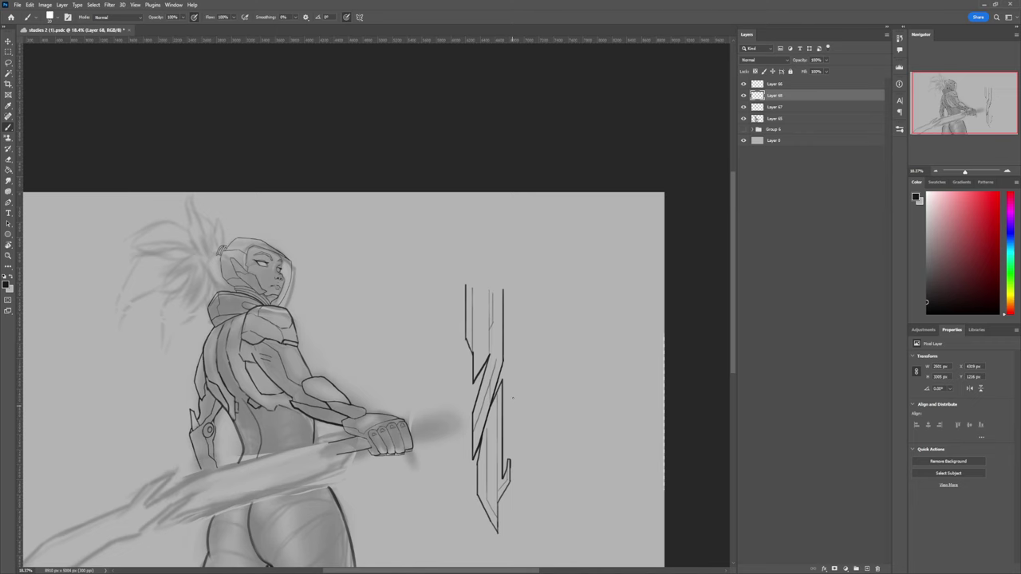
Step: Draw a wider, angular guard section with inner panel lines at the blade's upper end
left_click_drag(497, 285, 497, 357)
left_click_drag(504, 434, 507, 460)
left_click_drag(491, 320, 415, 320)
left_click_drag(507, 291, 586, 291)
key("e")
mouse_move(422, 352)
left_mouse_down()
mouse_move(465, 366)
mouse_move(418, 311)
left_mouse_up()
key("b")
mouse_move(466, 365)
left_mouse_down()
mouse_move(467, 310)
mouse_move(391, 267)
mouse_move(436, 301)
mouse_move(467, 300)
left_mouse_up()
key("e")
key("b")
Step: Add a long pointed spike angling outward from the guard's upper corner, with an inner edge line
mouse_move(444, 359)
left_mouse_down()
mouse_move(468, 392)
mouse_move(450, 364)
left_mouse_up()
key("e")
key("b")
mouse_move(438, 302)
left_mouse_down()
mouse_move(439, 331)
mouse_move(464, 300)
left_mouse_up()
left_click_drag(384, 338, 392, 373)
left_click_drag(392, 373, 418, 350)
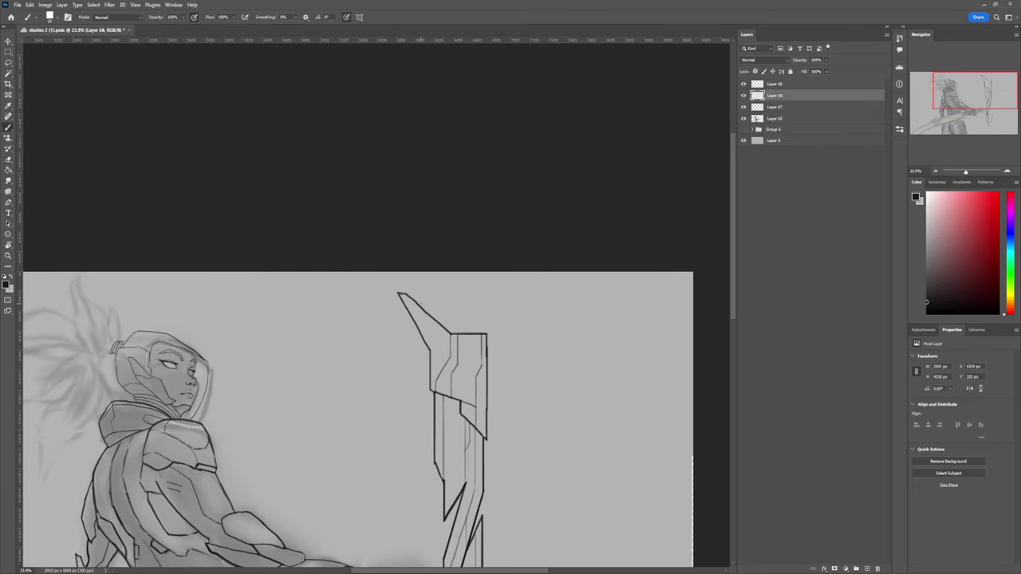
left_click_drag(422, 308, 441, 359)
left_click_drag(439, 321, 375, 323)
Step: Try to rotate and move the sword drawing onto the sketched sword below the warrior's fist
key("l")
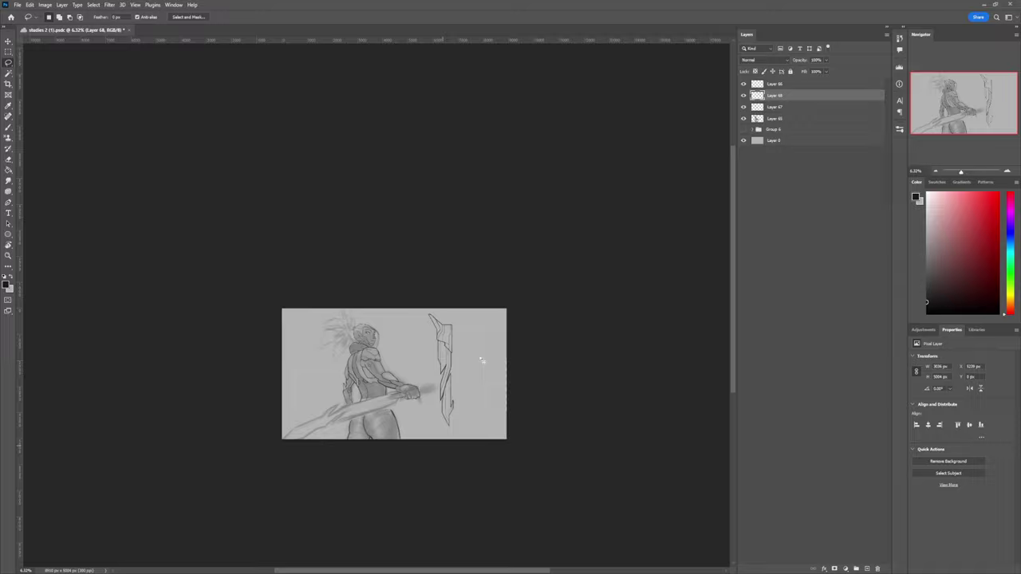
left_click_drag(481, 358, 478, 351)
key("ctrl+t")
mouse_move(487, 334)
left_mouse_down()
mouse_move(318, 458)
mouse_move(371, 410)
mouse_move(430, 445)
left_mouse_up()
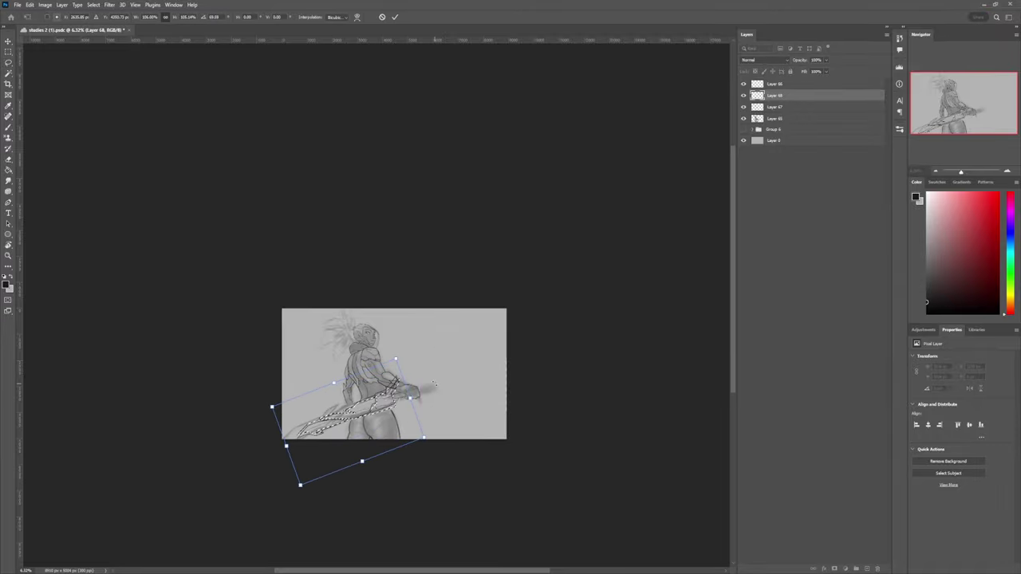
left_click_drag(286, 444, 266, 451)
key("Return")
key("ctrl+d")
scroll(403, 410, "up", 8)
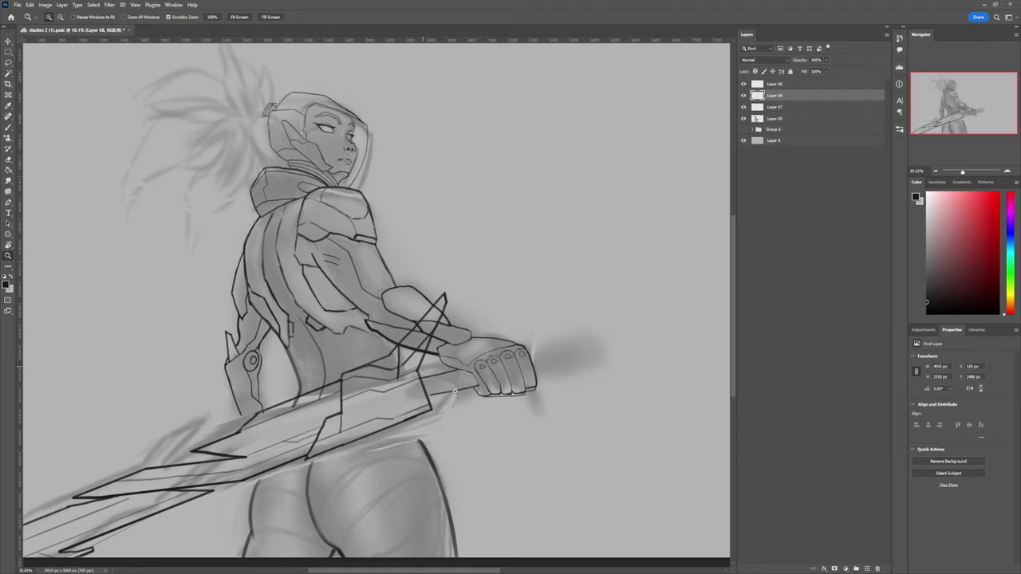
key("b")
left_click_drag(445, 397, 470, 388)
scroll(447, 390, "down", 6)
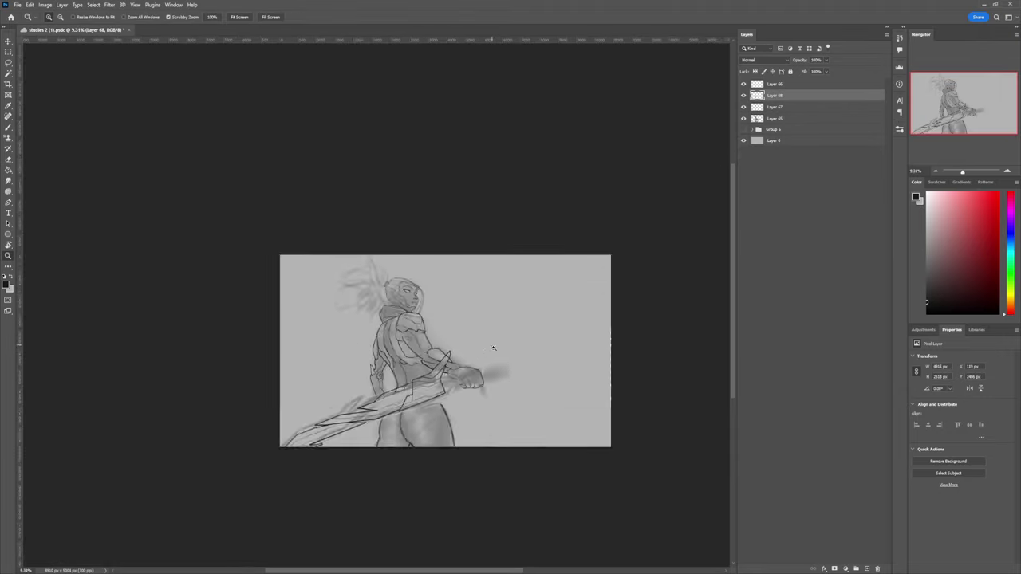
Step: Undo the sword's rotation and placement so it stands upright beside the warrior
key("ctrl+z")
key("ctrl+z")
key("ctrl+z")
key("ctrl+z")
key("ctrl+t")
left_click_drag(517, 343, 513, 356)
key("Escape")
scroll(464, 388, "up", 5)
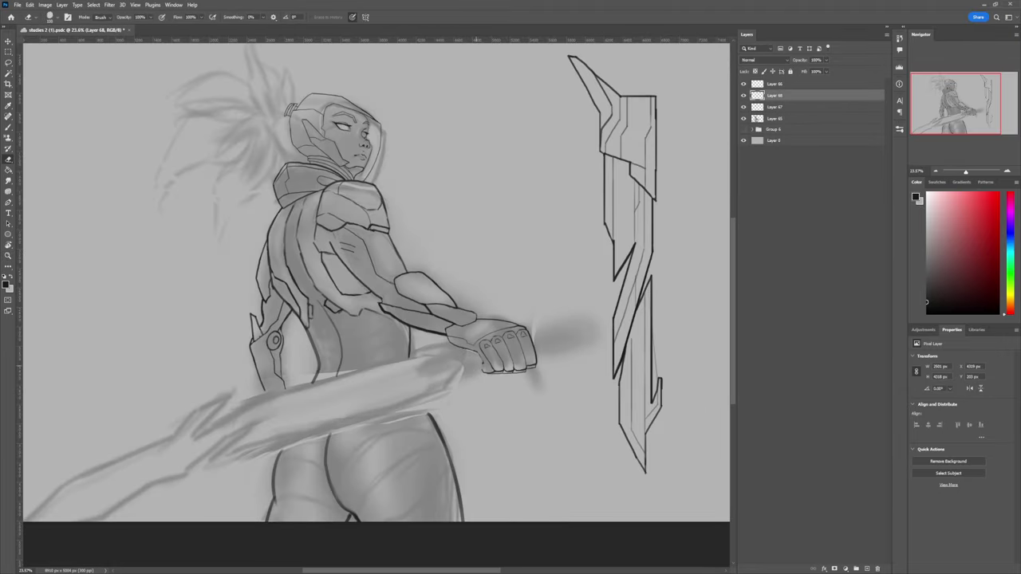
Step: Select the sword drawing and transform it at a slightly smaller size, rotated diagonally so its guard meets the fist
scroll(427, 422, "down", 6)
key("l")
mouse_move(477, 339)
left_mouse_down()
mouse_move(492, 280)
mouse_move(477, 339)
left_mouse_up()
key("ctrl+t")
left_click_drag(487, 279, 563, 356)
mouse_move(514, 390)
left_mouse_down()
mouse_move(402, 443)
mouse_move(429, 438)
mouse_move(409, 439)
mouse_move(440, 413)
left_mouse_up()
key("Return")
scroll(445, 400, "up", 5)
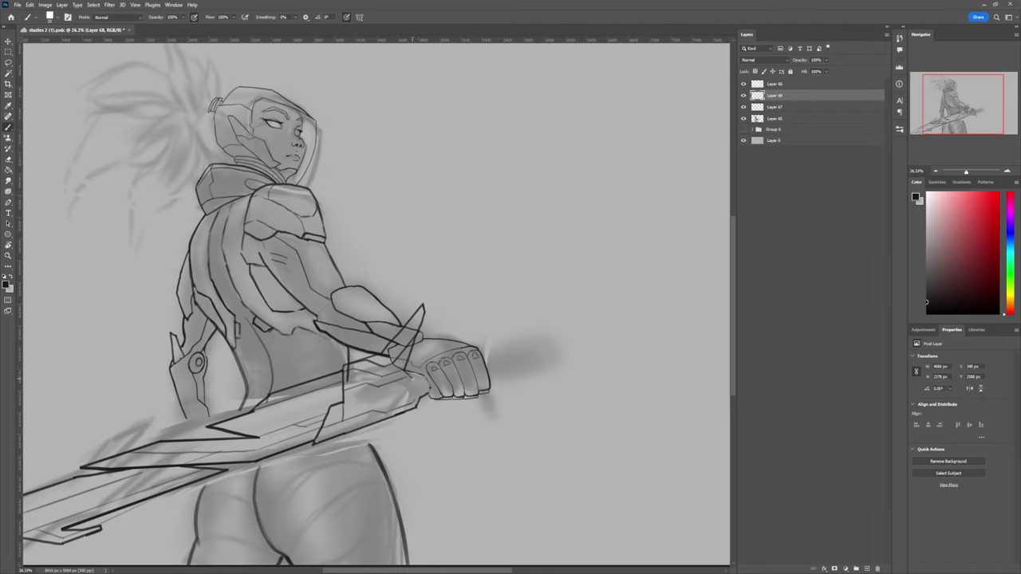
Step: Add a layer mask to Layer 67 and clear the arm lines overlapping the sword's guard spike
key("e")
left_click(770, 109)
left_click(834, 568)
left_click_drag(386, 357, 416, 328)
scroll(435, 339, "down", 4)
scroll(307, 407, "up", 3)
key("ctrl+2")
key("b")
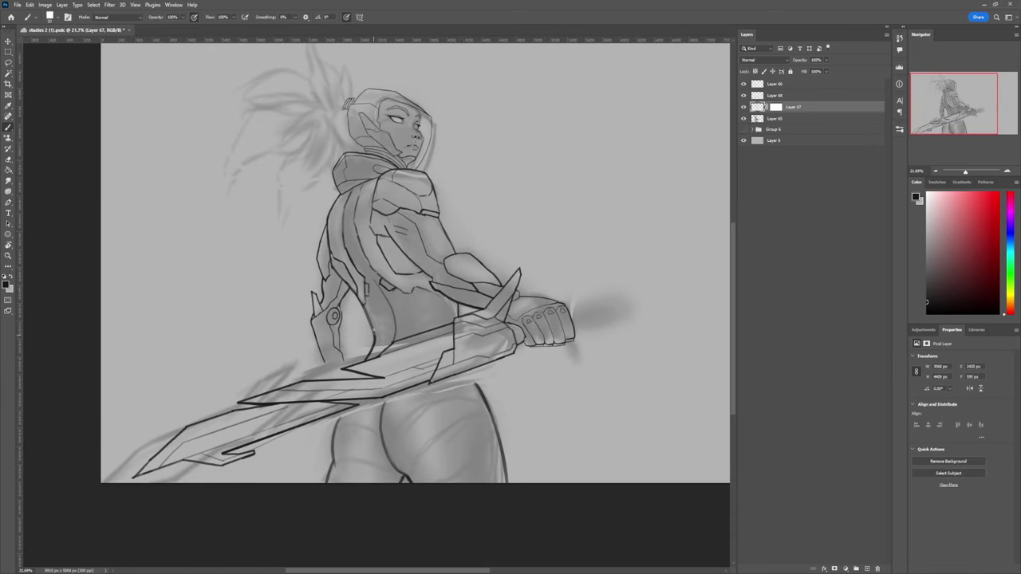
Step: Draw thin curved armor bands across the warrior's waist and lower back above the sword
key("e")
key("b")
key("e")
key("b")
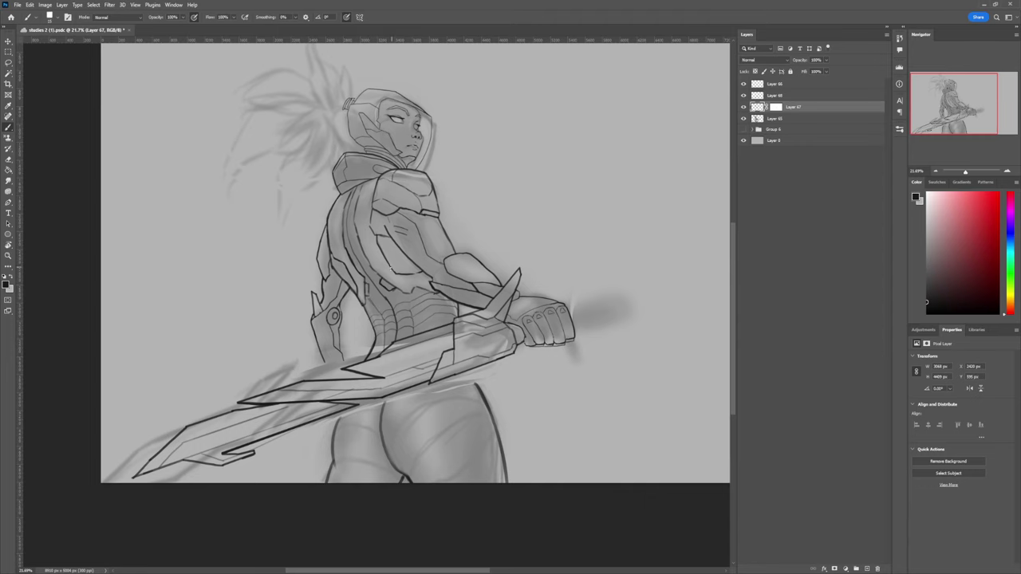
left_click_drag(395, 283, 415, 288)
Step: Lasso part of the torso line art, adjust its placement with Free Transform, and deselect it
key("z")
mouse_move(421, 317)
left_mouse_down()
mouse_move(383, 320)
mouse_move(396, 330)
mouse_move(473, 267)
mouse_move(383, 346)
mouse_move(400, 293)
left_mouse_up()
key("l")
key("ctrl+t")
left_click_drag(515, 279, 520, 289)
left_click_drag(463, 272, 483, 300)
key("Return")
key("ctrl+d")
Step: Ink the segmented bands along the side of the waist with darker curved lines, erasing the excess
key("z")
mouse_move(444, 327)
left_mouse_down()
mouse_move(405, 323)
mouse_move(428, 318)
left_mouse_up()
key("b")
key("e")
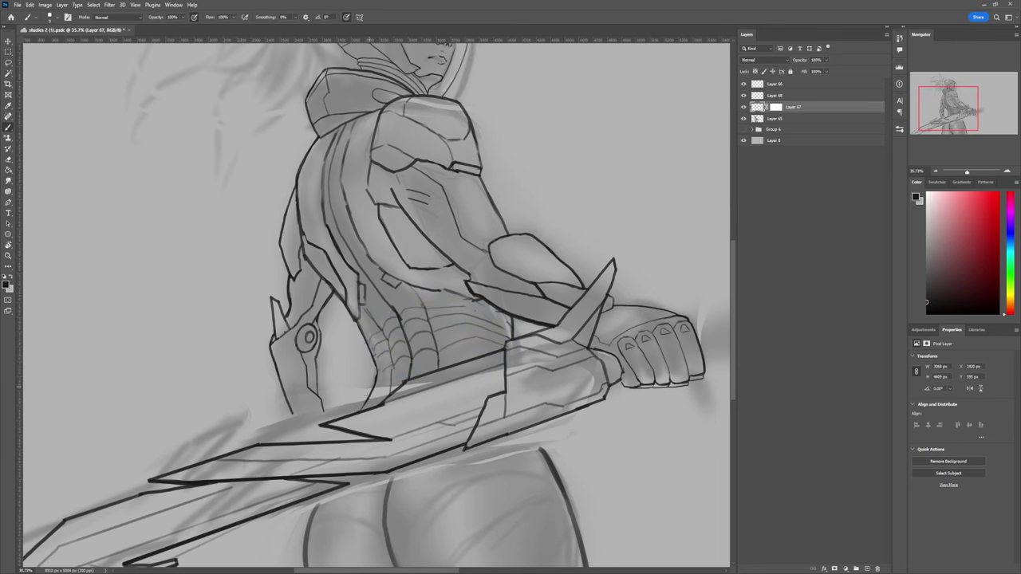
key("b")
key("e")
mouse_move(393, 363)
left_mouse_down()
mouse_move(378, 369)
mouse_move(390, 391)
left_mouse_up()
key("b")
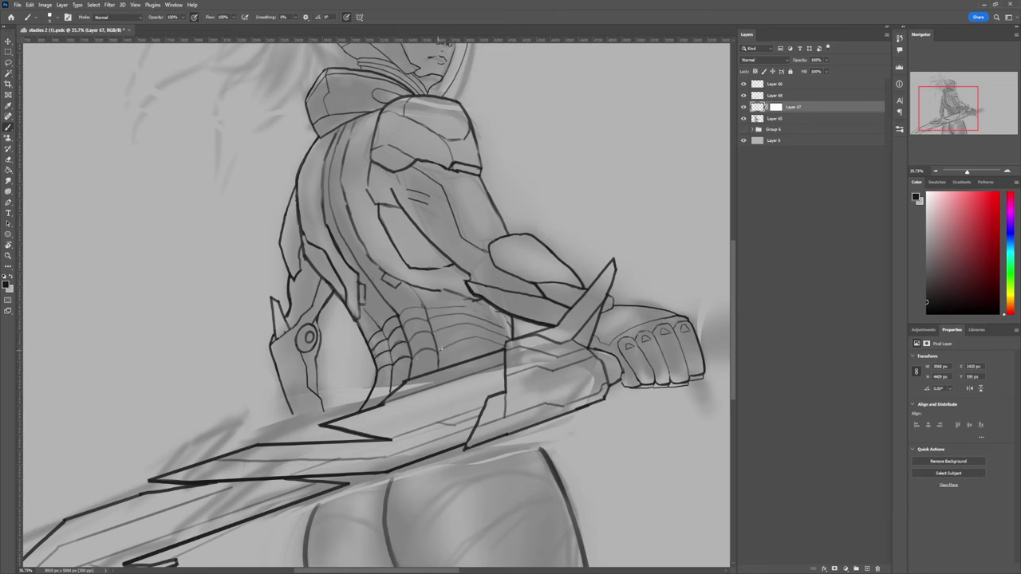
Step: Redraw the wide lower-back bands with cleaner, darker lines and erase stray ends
key("e")
mouse_move(439, 350)
left_mouse_down()
mouse_move(505, 343)
mouse_move(430, 311)
mouse_move(512, 331)
left_mouse_up()
key("b")
key("e")
key("b")
scroll(446, 288, "down", 3)
scroll(504, 337, "up", 3)
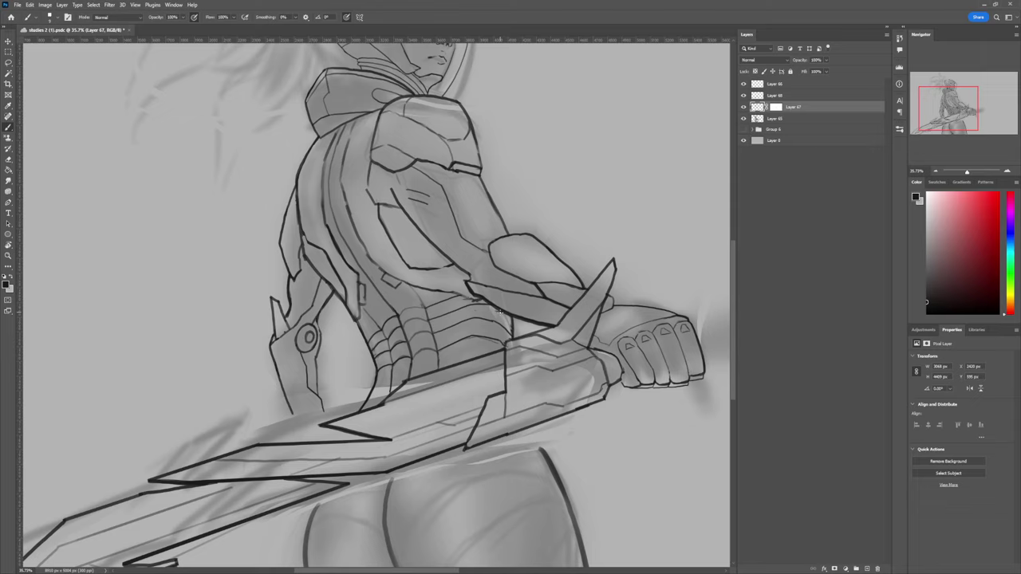
scroll(498, 309, "down", 3)
scroll(540, 296, "up", 2)
Step: Thin the curved contour between the buttocks by erasing its edge, and tidy its lower end
key("e")
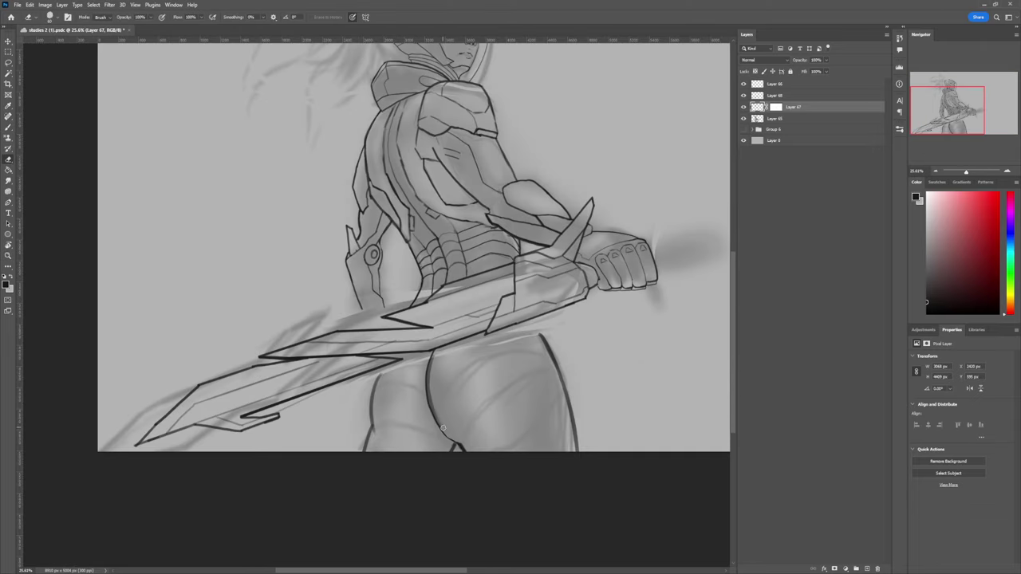
mouse_move(442, 429)
left_mouse_down()
mouse_move(431, 359)
mouse_move(431, 384)
left_mouse_up()
key("b")
left_click_drag(458, 444, 466, 457)
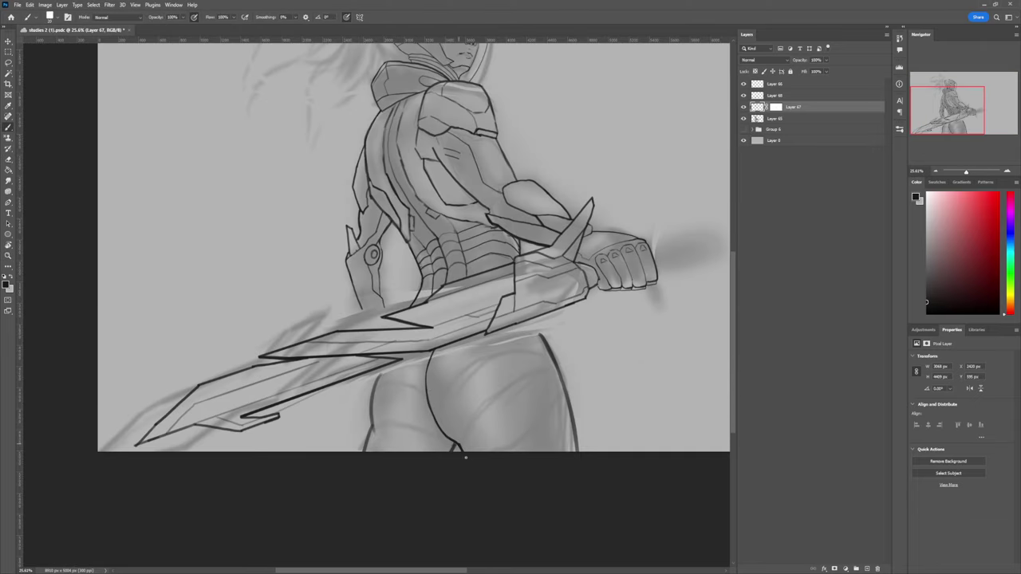
key("e")
key("b")
Step: Redraw the outer contours of the left thigh and right hip, and erase the excess lines
mouse_move(380, 366)
left_mouse_down()
mouse_move(362, 451)
mouse_move(373, 425)
left_mouse_up()
key("e")
scroll(405, 319, "up", 2)
key("b")
mouse_move(403, 286)
left_mouse_down()
mouse_move(427, 325)
mouse_move(463, 453)
left_mouse_up()
key("e")
left_click_drag(417, 311, 458, 451)
left_click_drag(359, 457, 327, 457)
Step: Reduce the brush size and draw a thigh guard with two diagonal band lines and a hexagonal side pattern
key("b")
key("[")
mouse_move(327, 457)
left_mouse_down()
mouse_move(419, 420)
mouse_move(555, 415)
left_mouse_up()
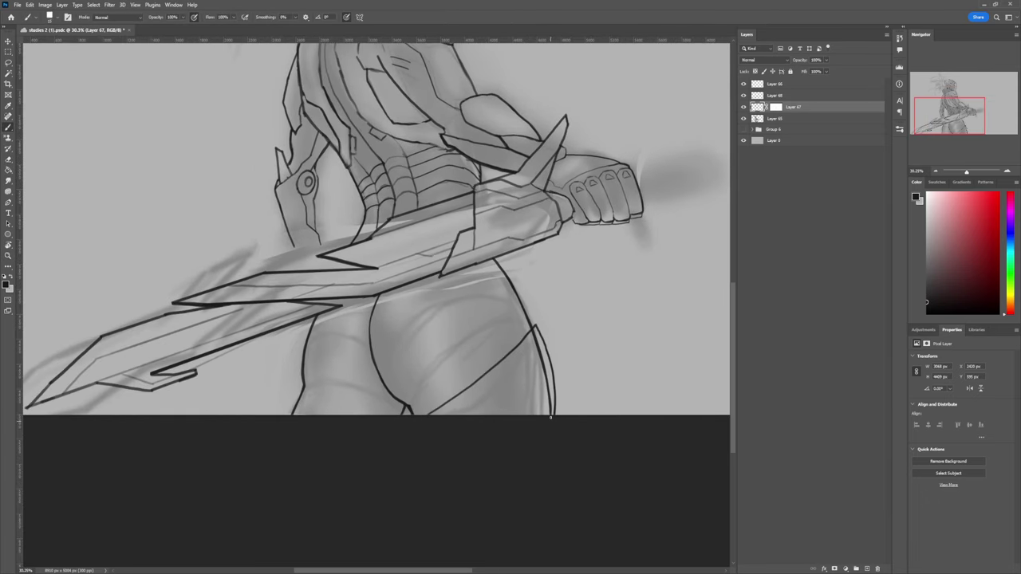
left_click_drag(546, 348, 456, 424)
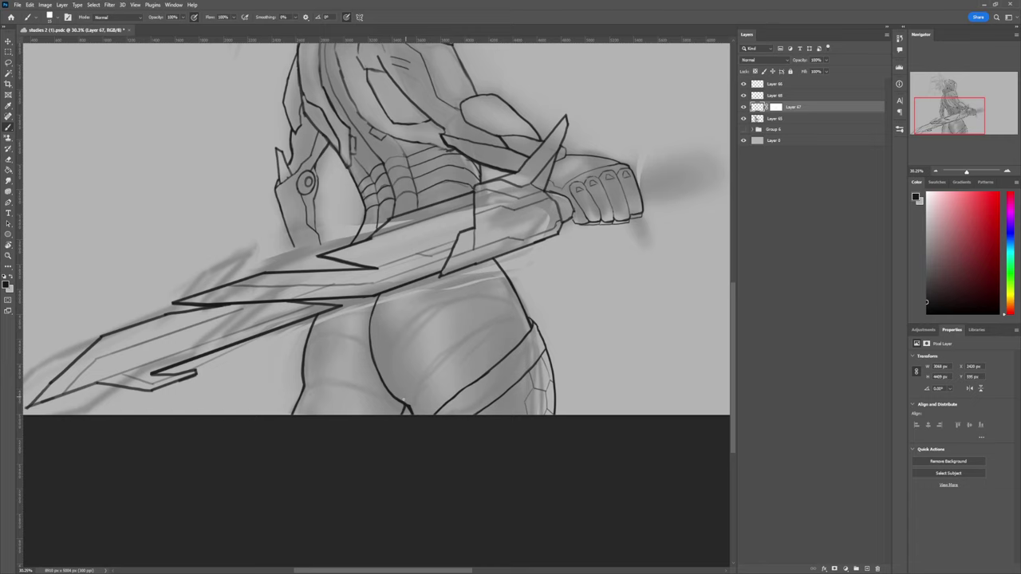
Step: Draw curved suit bands across the right buttock and left thigh, undoing unsatisfactory strokes
mouse_move(405, 394)
left_mouse_down()
mouse_move(504, 309)
mouse_move(527, 320)
left_mouse_up()
key("ctrl+z")
mouse_move(520, 302)
left_mouse_down()
mouse_move(506, 302)
mouse_move(402, 396)
left_mouse_up()
mouse_move(375, 361)
left_mouse_down()
mouse_move(464, 280)
mouse_move(316, 387)
mouse_move(329, 340)
mouse_move(309, 336)
mouse_move(372, 356)
mouse_move(307, 348)
left_mouse_up()
key("ctrl+z")
key("ctrl+z")
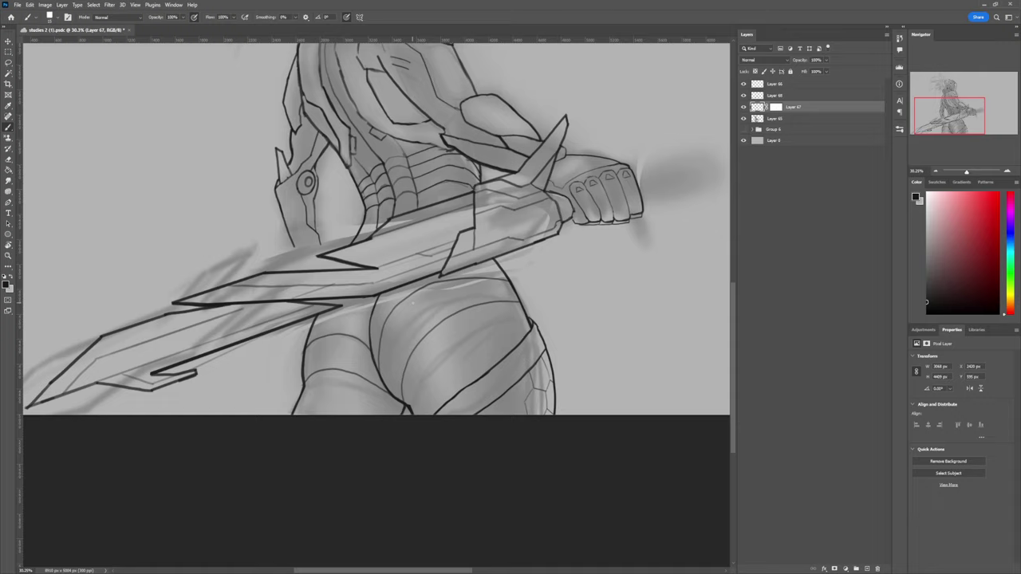
Step: Redo the curved band lines across the left thigh
key("ctrl+z")
scroll(319, 351, "up", 3)
left_click_drag(458, 367, 410, 332)
key("ctrl+z")
key("ctrl+z")
mouse_move(465, 379)
left_mouse_down()
mouse_move(437, 359)
mouse_move(358, 369)
left_mouse_up()
Step: Draw the buttock crease line up to the sword's lower edge and refine the band beside it
key("e")
key("b")
mouse_move(470, 304)
left_mouse_down()
mouse_move(459, 369)
mouse_move(449, 333)
mouse_move(503, 310)
left_mouse_up()
scroll(386, 343, "up", 1)
left_click_drag(483, 332, 460, 377)
key("e")
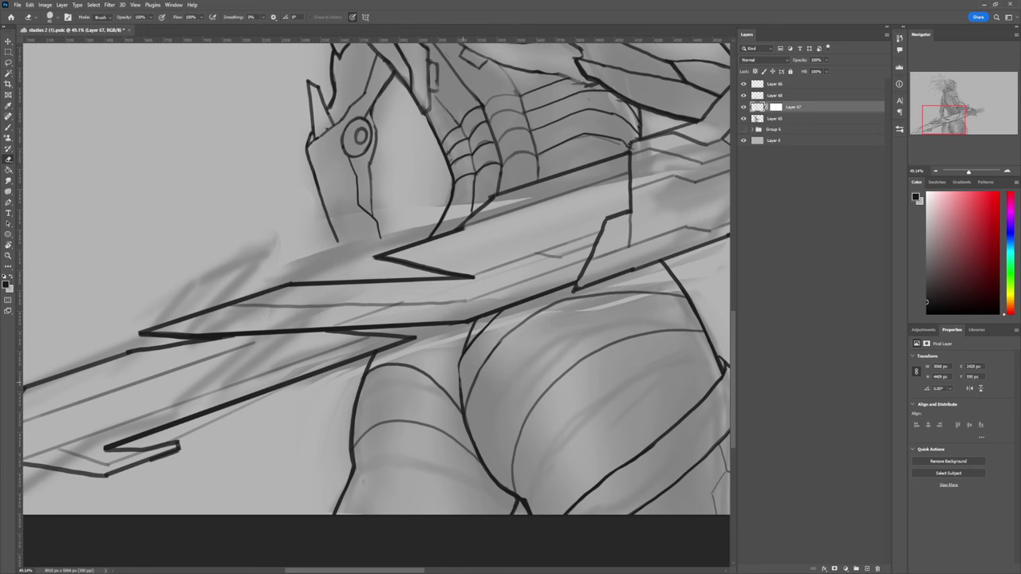
Step: Add a V-shaped seam between the buttocks just below the sword and erase stray line ends
key("b")
key("e")
key("b")
scroll(452, 356, "down", 4)
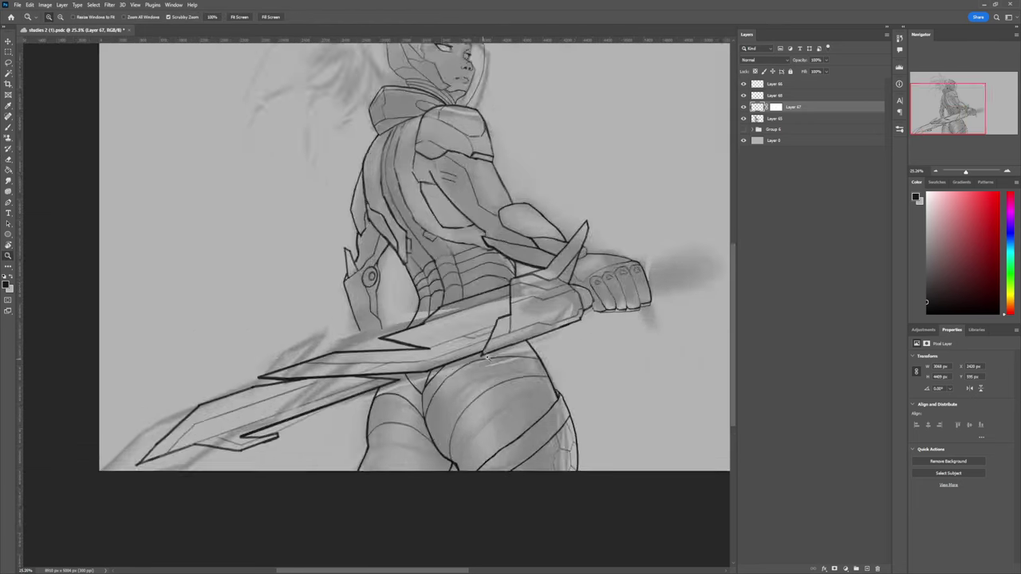
scroll(451, 374, "up", 6)
key("e")
left_click_drag(390, 428, 413, 366)
scroll(466, 372, "down", 4)
scroll(466, 375, "up", 5)
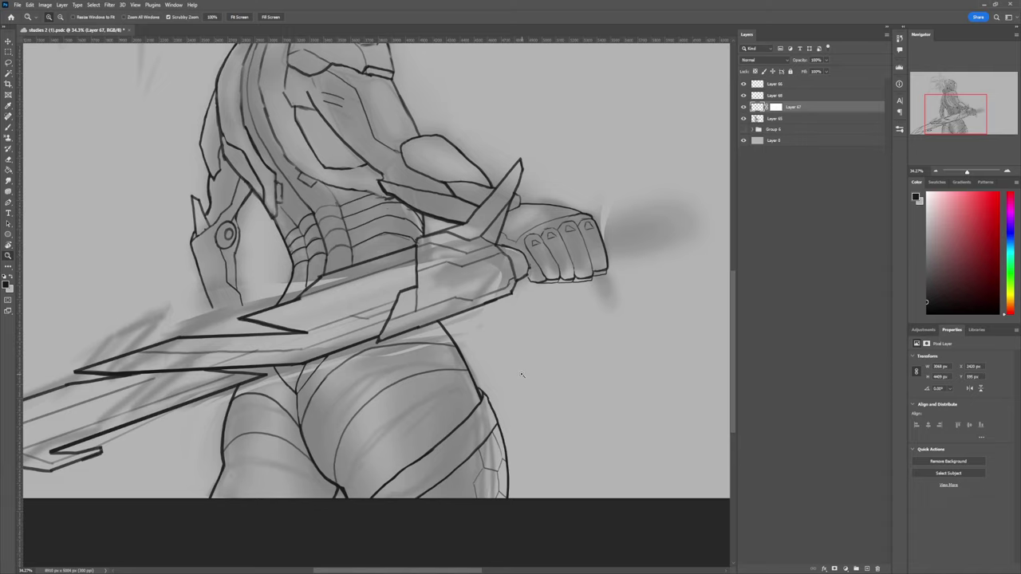
Step: Draw a stepped armor edge along the right hip below the sword and erase the old contour beneath it
key("b")
mouse_move(416, 293)
left_mouse_down()
mouse_move(449, 325)
mouse_move(464, 368)
mouse_move(375, 375)
left_mouse_up()
key("e")
left_click_drag(319, 419, 418, 410)
key("b")
left_click_drag(428, 298, 416, 372)
key("e")
left_click_drag(425, 314, 418, 365)
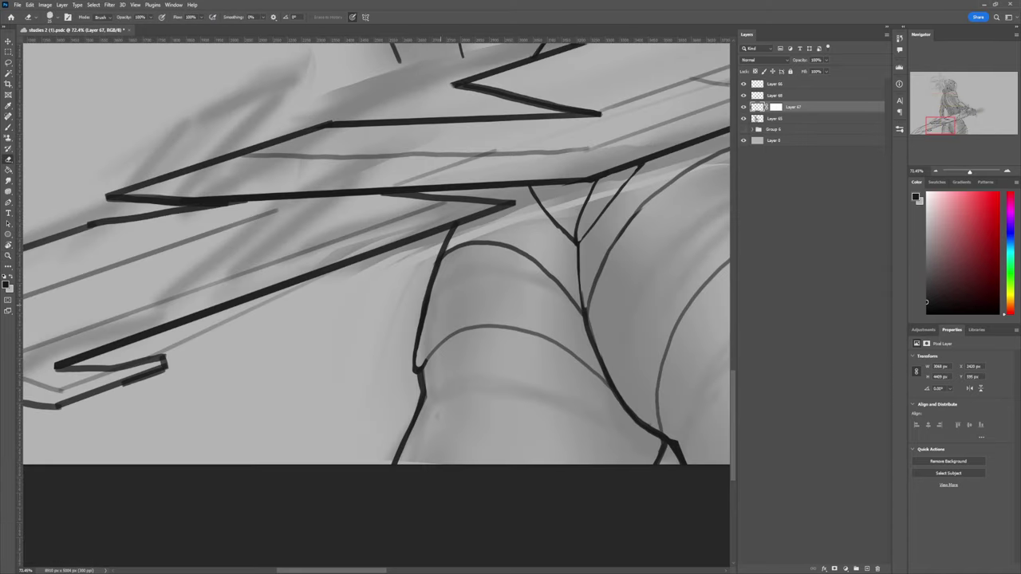
Step: Rework the left thigh's outer contour with stepped plate edges and add a lower band across the thigh
mouse_move(455, 229)
left_mouse_down()
mouse_move(435, 262)
mouse_move(383, 287)
left_mouse_up()
left_click_drag(466, 295, 510, 296)
key("b")
mouse_move(437, 314)
left_mouse_down()
mouse_move(500, 333)
mouse_move(446, 334)
left_mouse_up()
key("e")
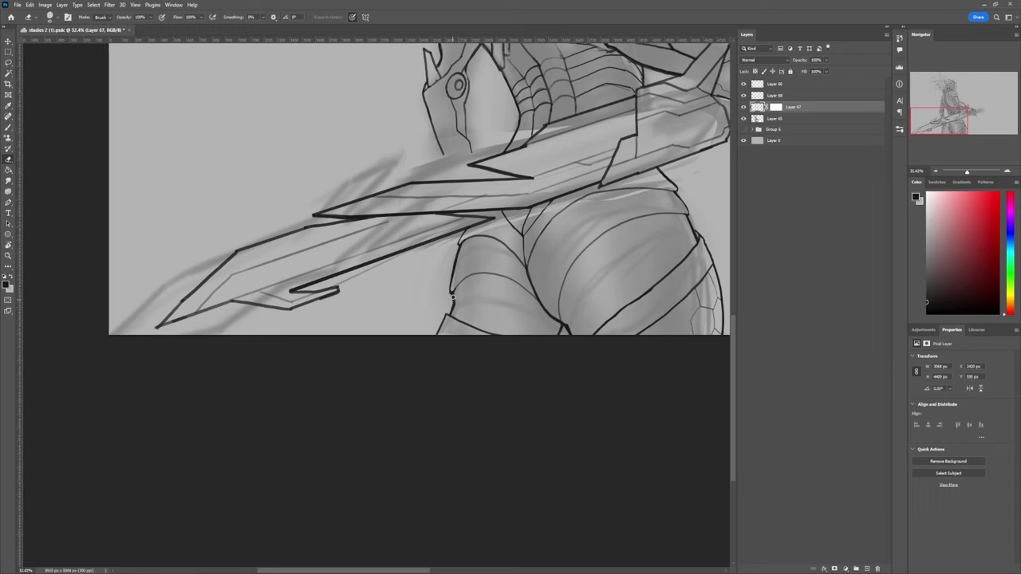
key("b")
left_click_drag(540, 372, 463, 367)
mouse_move(569, 345)
left_mouse_down()
mouse_move(506, 349)
mouse_move(622, 379)
left_mouse_up()
scroll(533, 425, "down", 4)
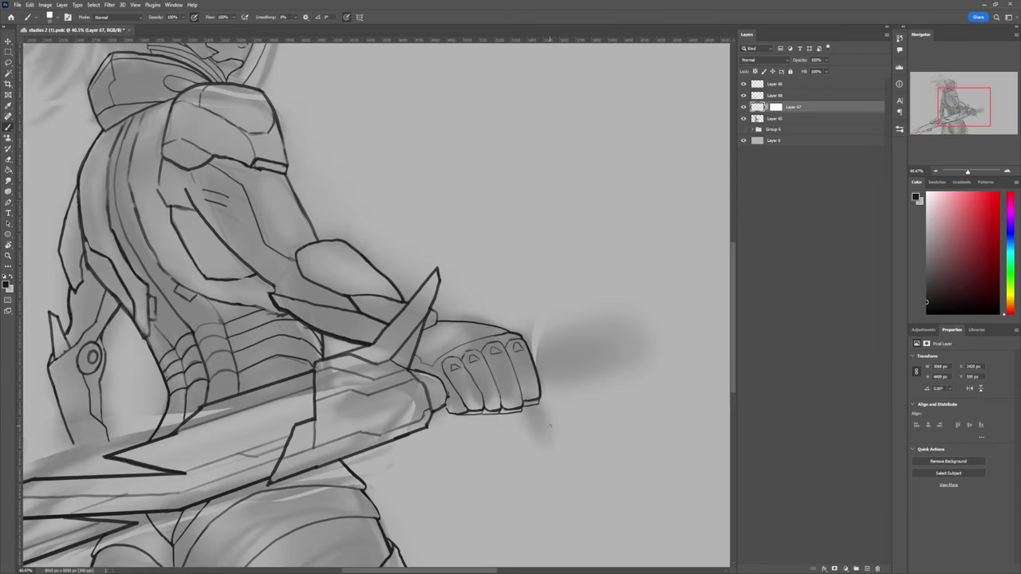
scroll(479, 317, "up", 2)
Step: On a new layer, draw the sword's handle extending past the fist to an angular pointed pommel
key("ctrl+shift+alt+n")
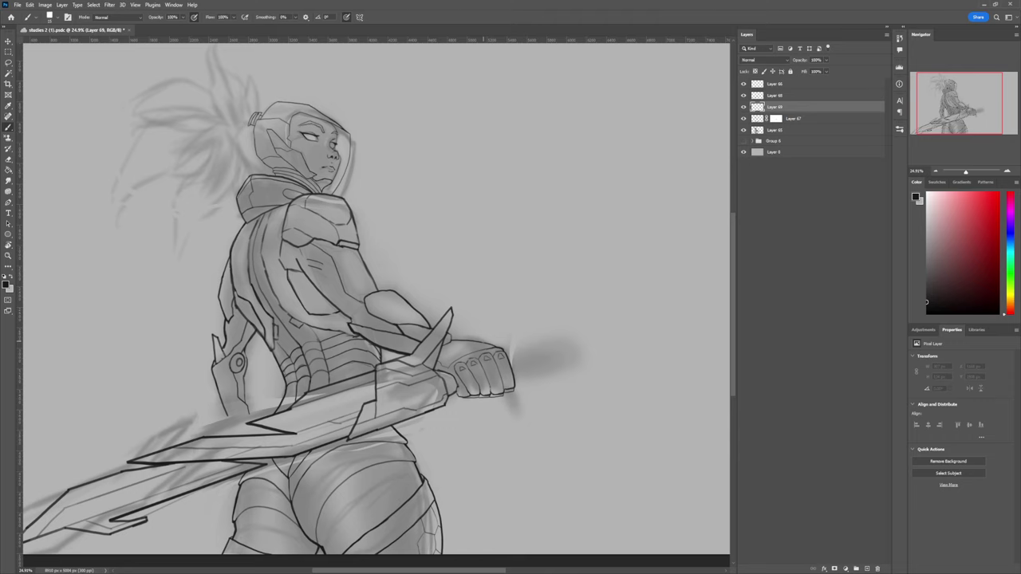
left_click_drag(482, 343, 560, 310)
mouse_move(507, 355)
left_mouse_down()
mouse_move(567, 325)
mouse_move(585, 292)
mouse_move(567, 324)
mouse_move(482, 340)
left_mouse_up()
key("e")
key("b")
key("e")
key("b")
key("e")
key("b")
key("e")
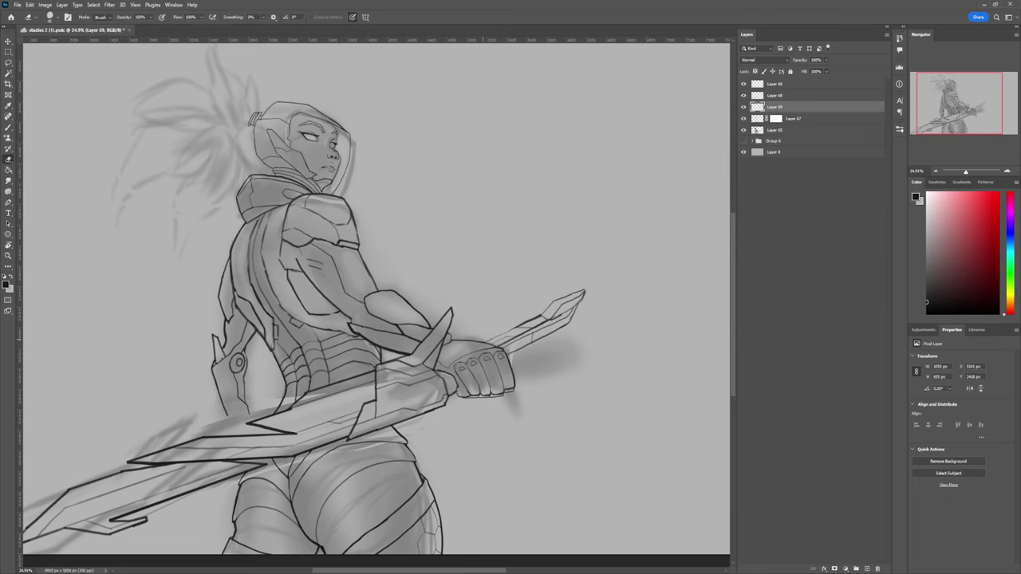
key("ctrl+0")
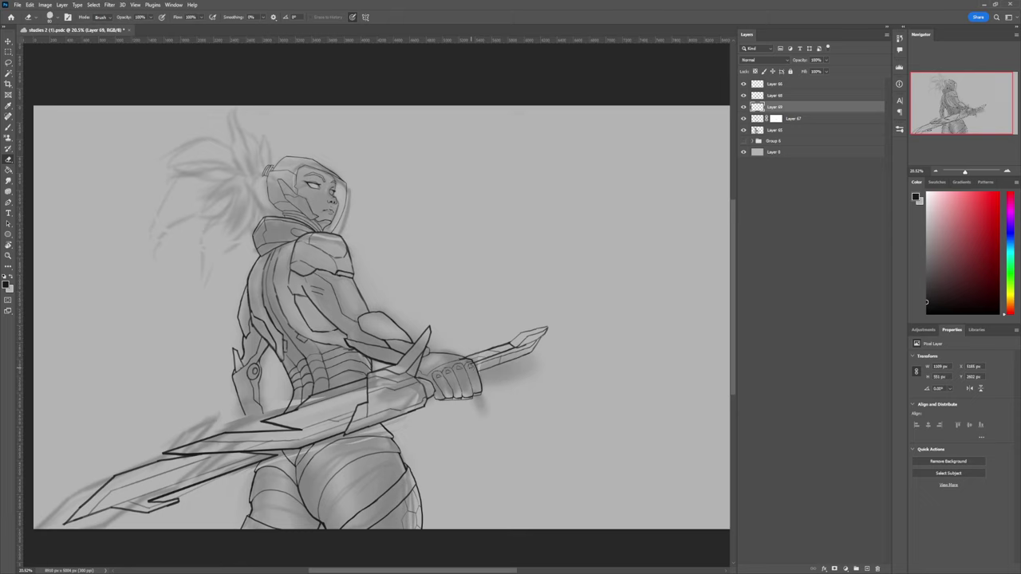
Step: On a new layer, outline the ponytail's pointed upper tufts and the long lock sweeping back from the hair tie
key("ctrl+space")
left_click_drag(501, 381, 438, 384)
mouse_move(413, 310)
left_mouse_down()
mouse_move(490, 310)
mouse_move(476, 307)
mouse_move(484, 278)
left_mouse_up()
key("ctrl+t")
key("Escape")
key("ctrl+shift+alt+n")
key("b")
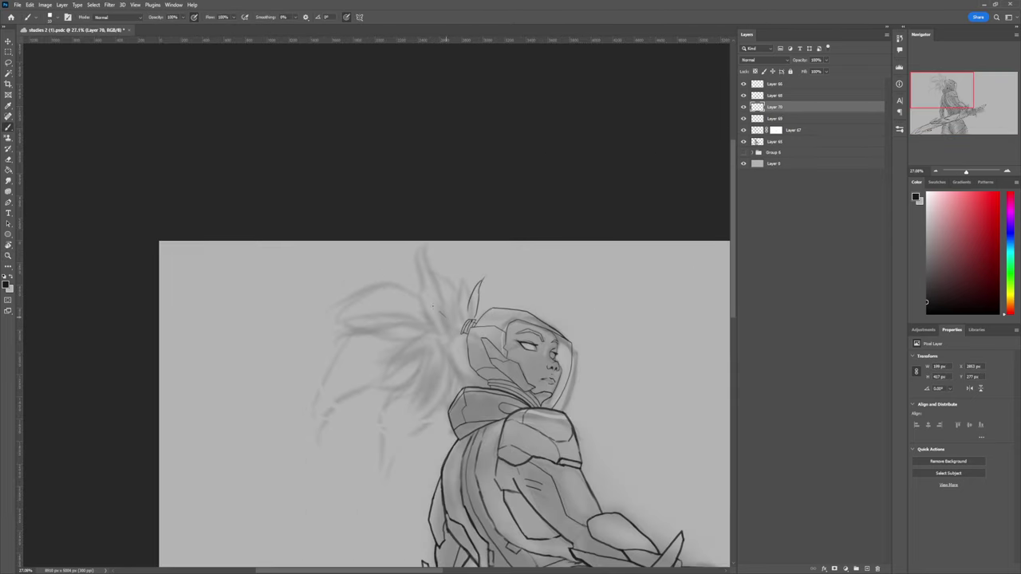
left_click_drag(433, 306, 410, 254)
left_click_drag(410, 254, 452, 300)
mouse_move(418, 321)
left_mouse_down()
mouse_move(345, 352)
mouse_move(309, 413)
left_mouse_up()
key("ctrl+z")
mouse_move(310, 413)
left_mouse_down()
mouse_move(419, 361)
mouse_move(427, 430)
left_mouse_up()
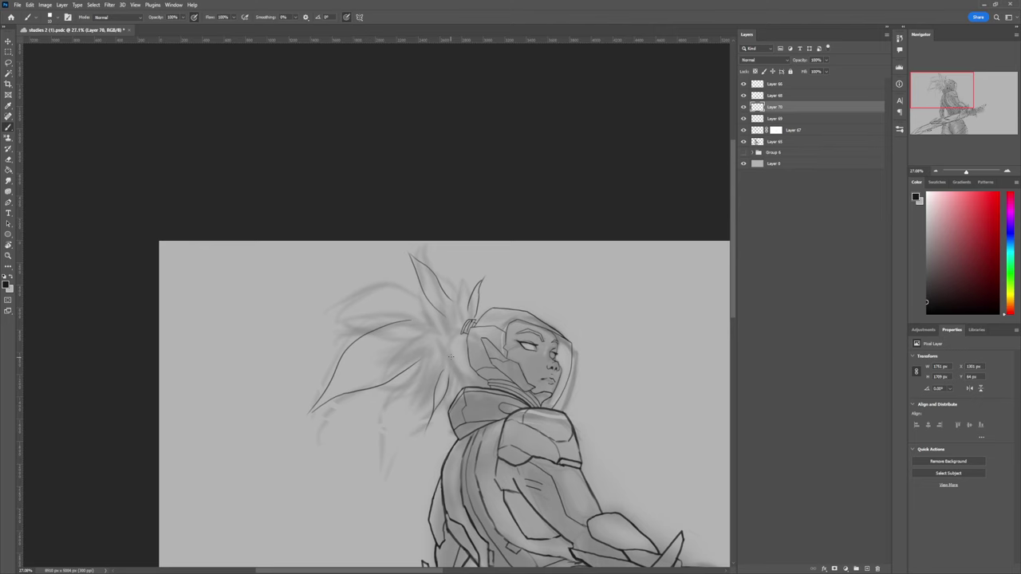
Step: Add pointed lower strands behind the neck and a second curved lock above the long one, cleaning up the line ends
left_click_drag(429, 373, 401, 419)
mouse_move(400, 419)
left_mouse_down()
mouse_move(436, 375)
mouse_move(430, 388)
left_mouse_up()
key("e")
key("ctrl+space")
key("b")
mouse_move(435, 343)
left_mouse_down()
mouse_move(403, 329)
mouse_move(438, 322)
left_mouse_up()
key("e")
key("b")
left_click_drag(426, 363, 400, 384)
Step: Break up the long lock's outer edge with a jagged notch and add strand lines toward its tip and underside
key("e")
key("b")
left_click_drag(365, 344, 347, 357)
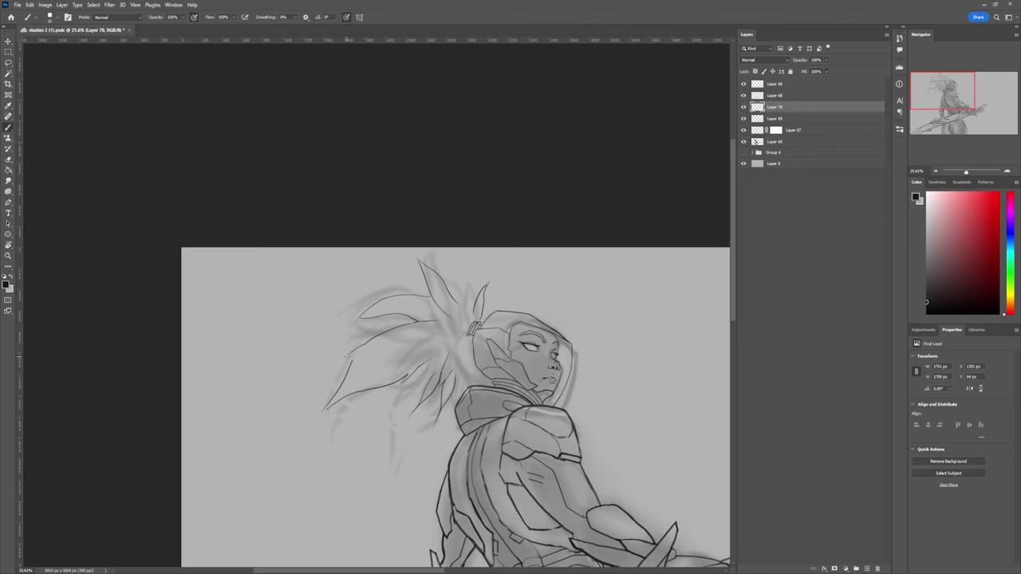
left_click_drag(329, 403, 319, 419)
key("e")
key("b")
left_click_drag(365, 390, 407, 358)
scroll(437, 365, "down", 2)
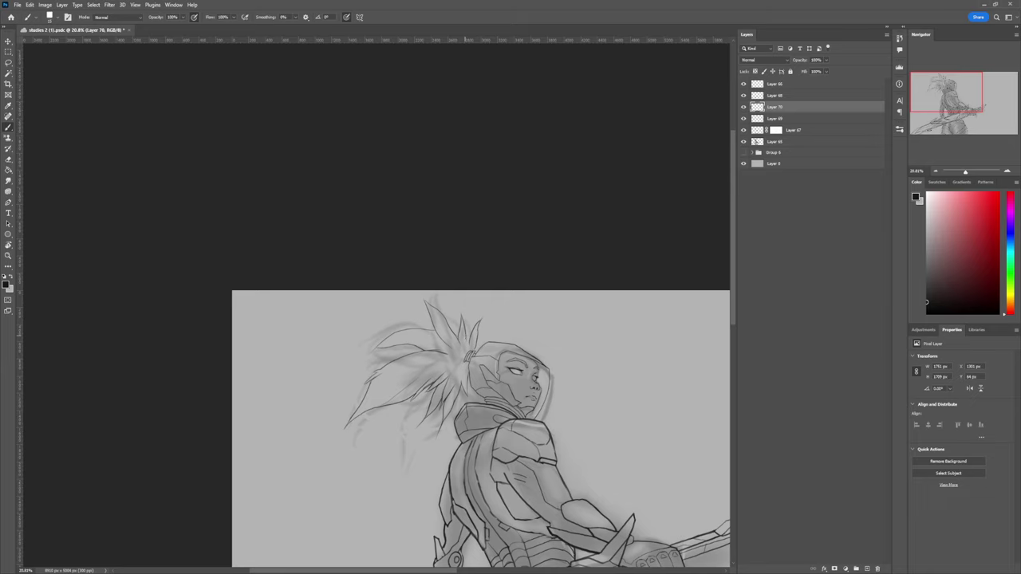
Step: Erase and redraw the pointed tuft just above the hair tie as a wider curved lock
key("e")
mouse_move(467, 329)
left_mouse_down()
mouse_move(472, 307)
mouse_move(469, 344)
left_mouse_up()
key("b")
key("e")
key("b")
mouse_move(468, 307)
left_mouse_down()
mouse_move(471, 331)
mouse_move(455, 308)
left_mouse_up()
key("ctrl+z")
key("ctrl+z")
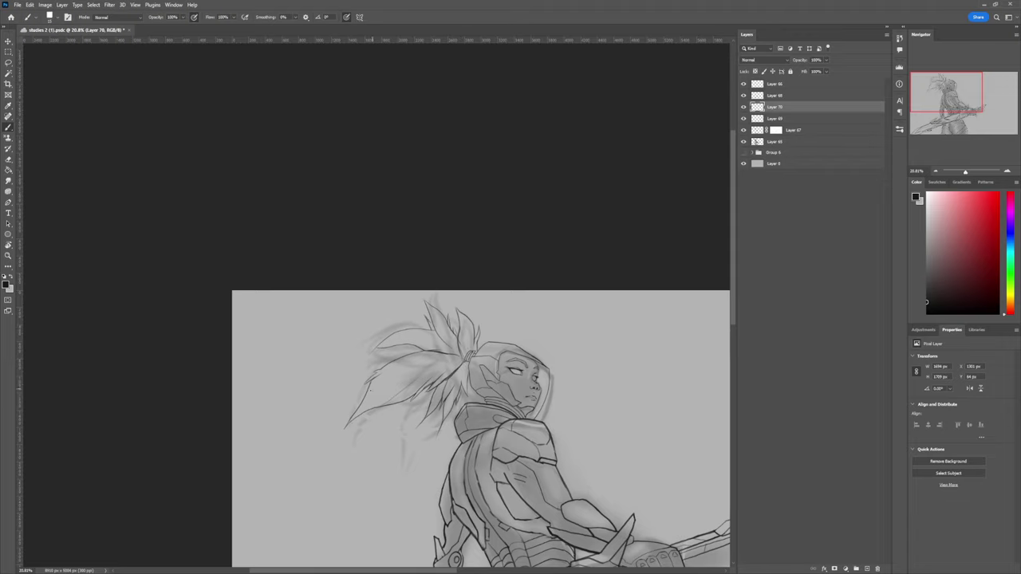
Step: Clean up stray lines in the ponytail's lower strands and refine the upper locks where they meet the hair tie
key("e")
mouse_move(371, 382)
left_mouse_down()
mouse_move(411, 363)
mouse_move(451, 376)
left_mouse_up()
key("b")
left_click_drag(419, 341, 444, 351)
Step: Hide the shaded sketch layer beneath the line art and save the document
key("z")
mouse_move(499, 360)
left_mouse_down()
mouse_move(567, 364)
mouse_move(636, 393)
left_mouse_up()
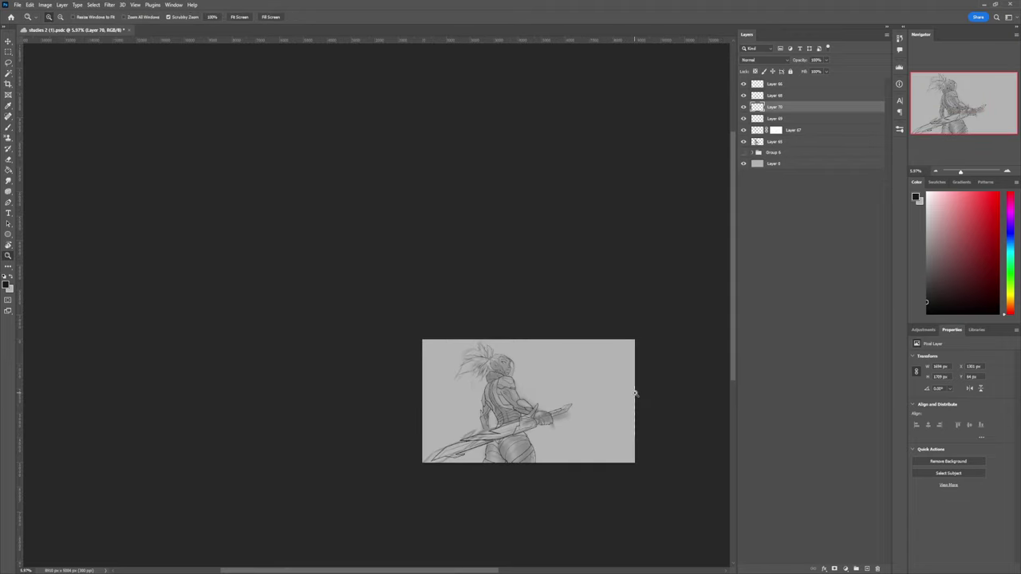
left_click(743, 142)
left_click_drag(558, 462, 589, 483)
left_click_drag(420, 215, 470, 220)
key("b")
mouse_move(499, 394)
left_mouse_down()
mouse_move(534, 273)
mouse_move(391, 209)
left_mouse_up()
key("ctrl+s")
mouse_move(391, 210)
left_mouse_down()
mouse_move(363, 237)
mouse_move(362, 331)
left_mouse_up()
Step: On a new layer, draw the iris detail in the warrior's near eye
key("ctrl+shift+alt+n")
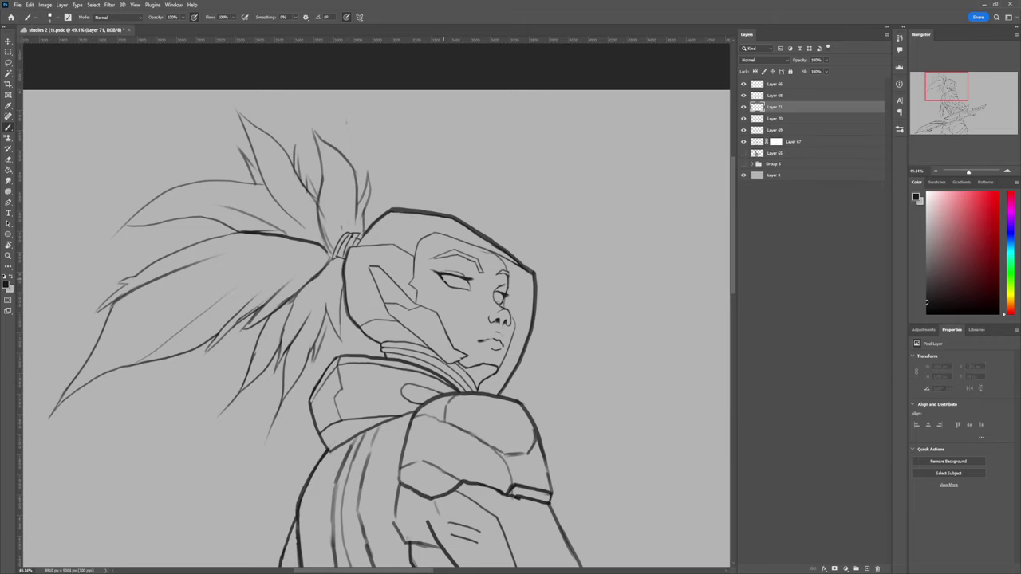
left_click_drag(459, 277, 445, 286)
key("e")
key("z")
left_click_drag(486, 327, 367, 339)
left_click_drag(665, 371, 710, 373)
Step: Select the ponytail layer and scale its line art up to about 112%, keeping it attached at the hair tie
left_click(758, 119)
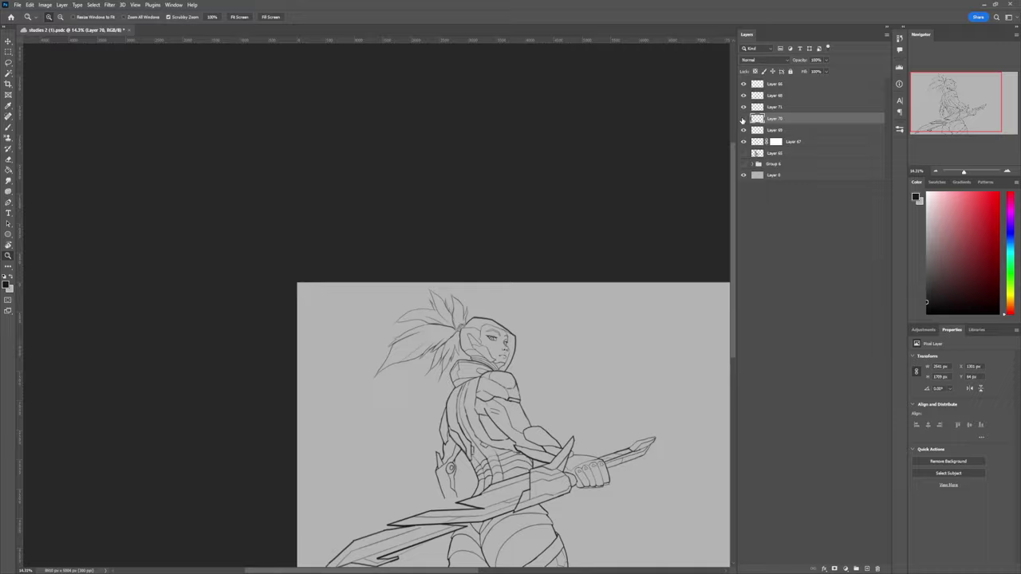
key("l")
key("ctrl+t")
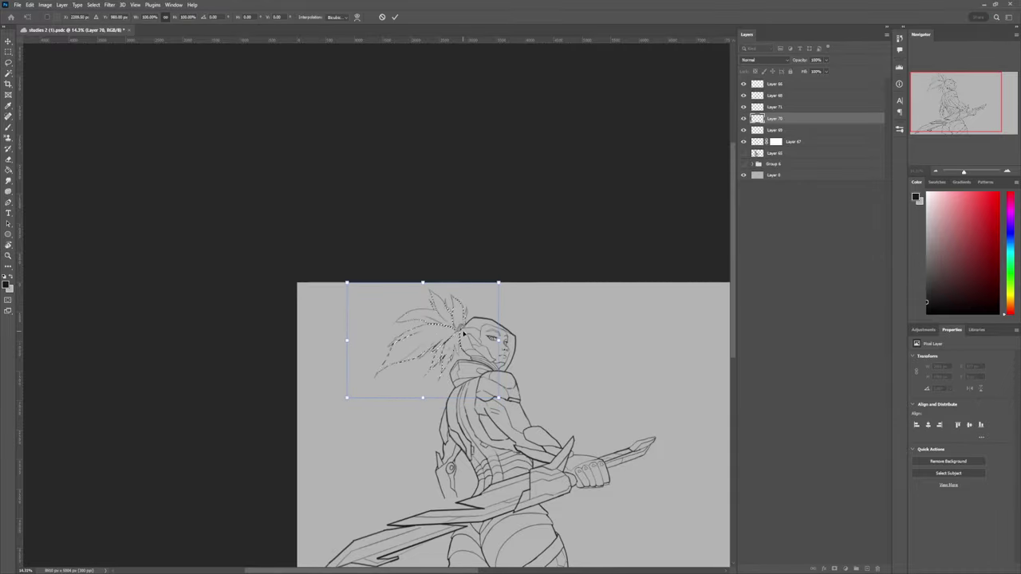
key("Escape")
key("ctrl+d")
left_click_drag(467, 323, 471, 321)
key("ctrl+t")
mouse_move(497, 282)
left_mouse_down()
mouse_move(506, 278)
mouse_move(482, 302)
left_mouse_up()
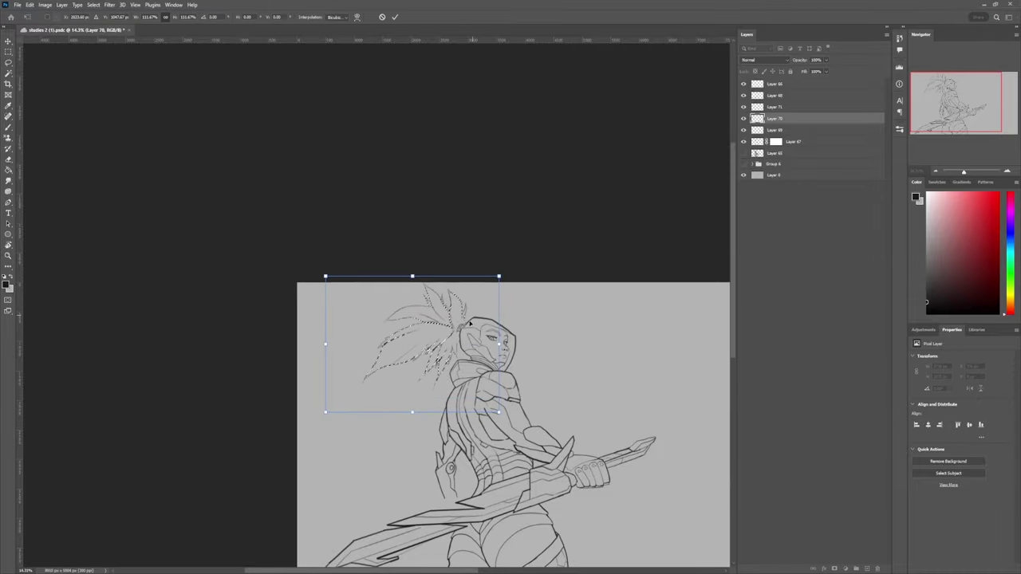